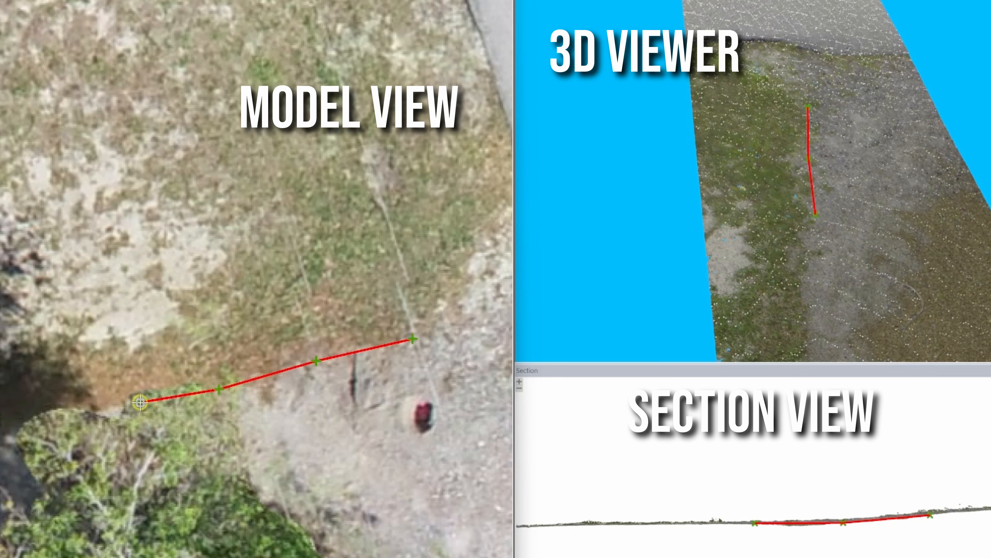
# - Place the next edge-of-gravel point where the grass boundary meets the tree canopy
pyautogui.click(41, 425)
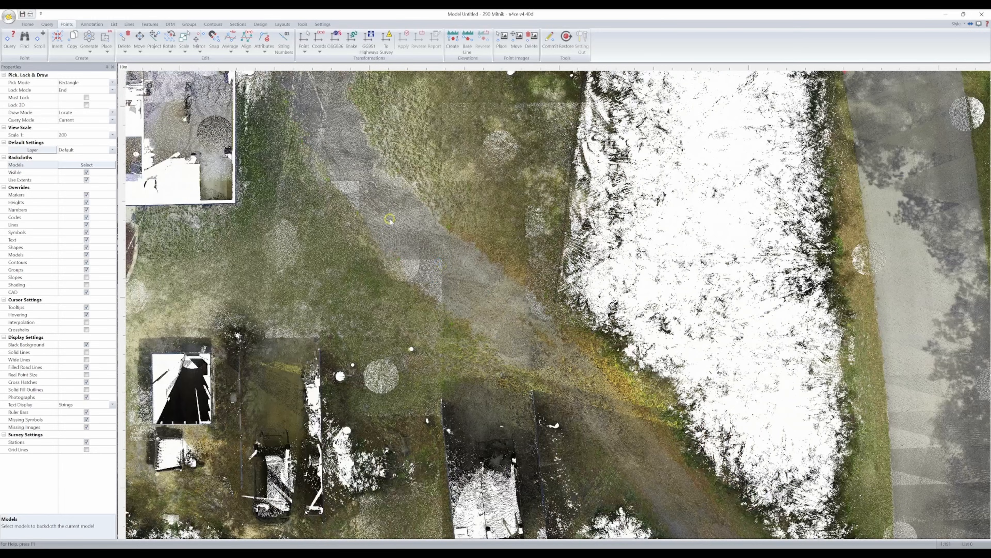
pyautogui.moveTo(381, 211); pyautogui.dragTo(566, 371, button='middle')
pyautogui.scroll(5, 452, 245)
pyautogui.moveTo(452, 246); pyautogui.dragTo(700, 222, button='middle')
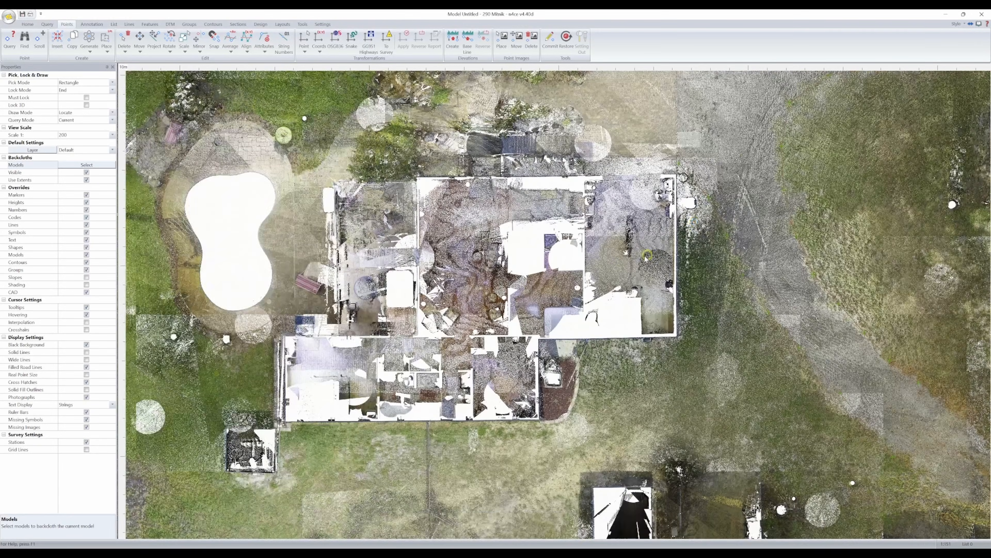
pyautogui.moveTo(328, 312); pyautogui.dragTo(573, 243, button='middle')
pyautogui.moveTo(438, 260); pyautogui.dragTo(512, 394, button='middle')
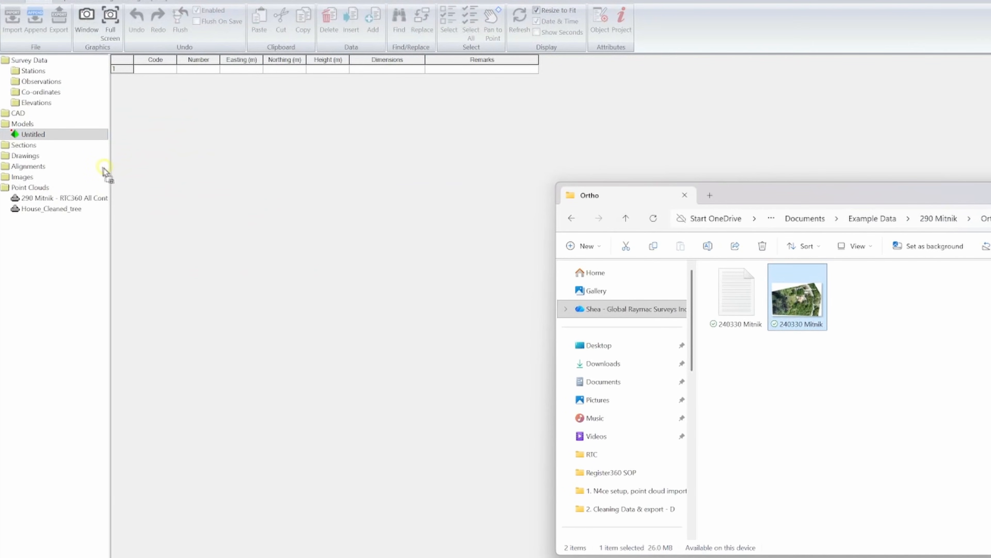
# - Import the 240330 Mitnik orthophoto from the Ortho folder into the project's Images
pyautogui.moveTo(102, 167); pyautogui.dragTo(52, 157)
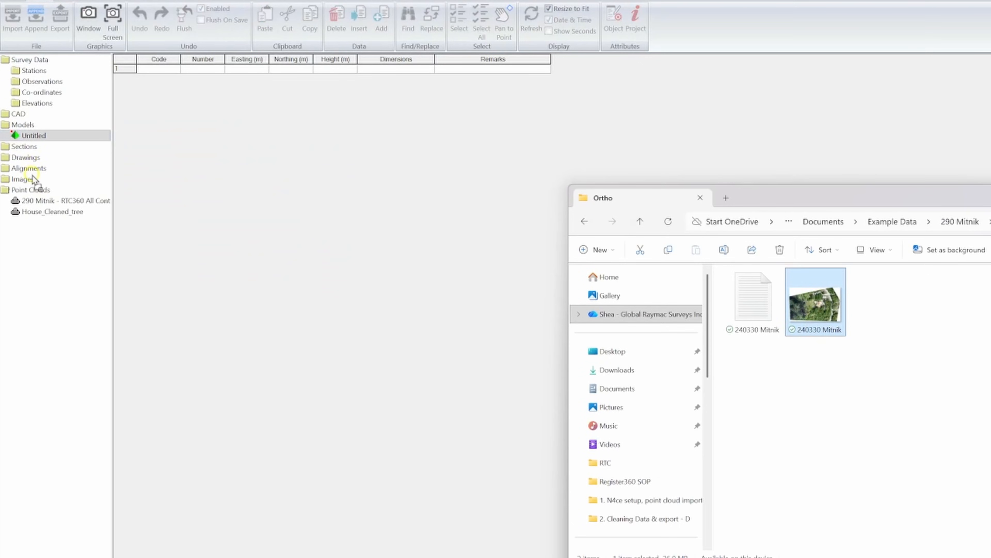
pyautogui.moveTo(32, 180); pyautogui.dragTo(32, 180)
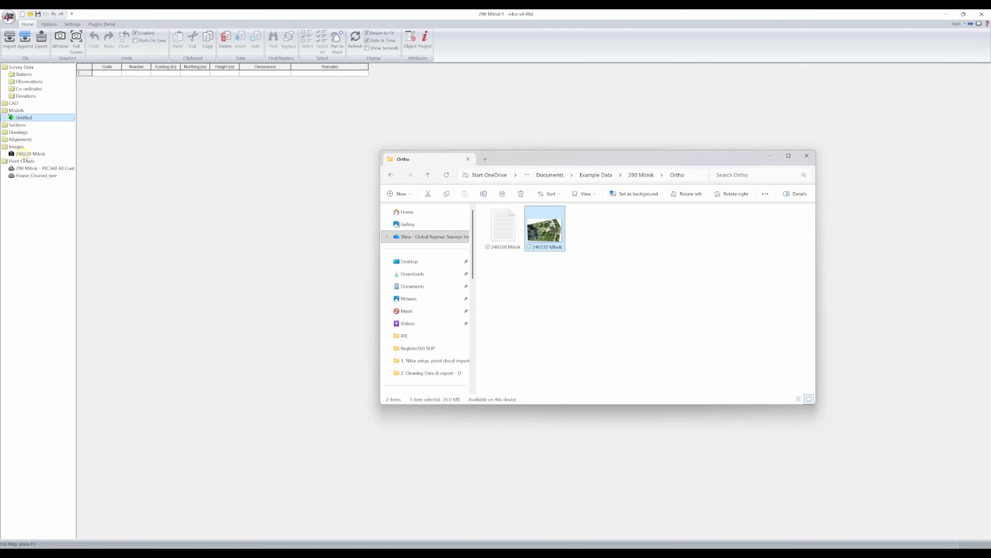
# - Add the 240330 Mitnik image to the Untitled model's backcloths and show the full extents
pyautogui.click(24, 154)
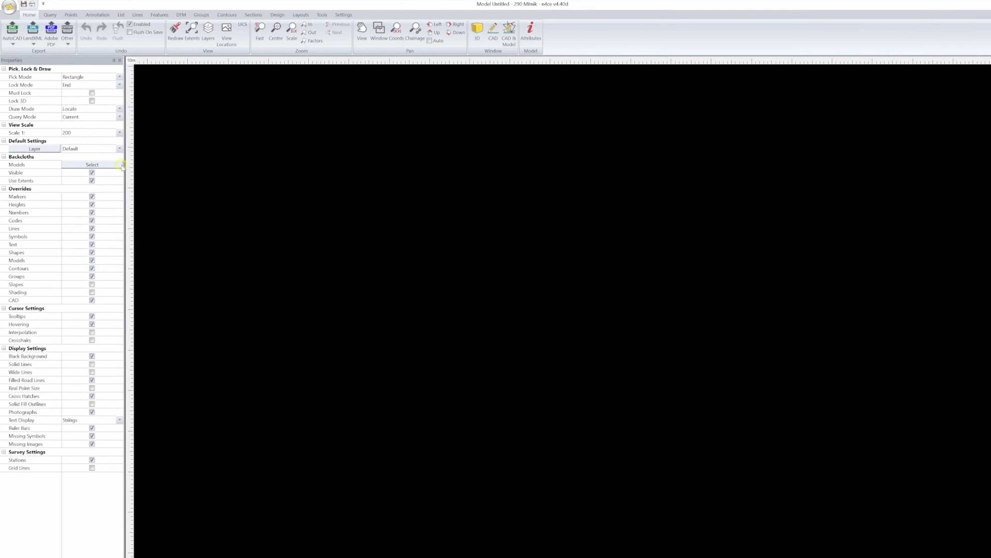
pyautogui.click(118, 165)
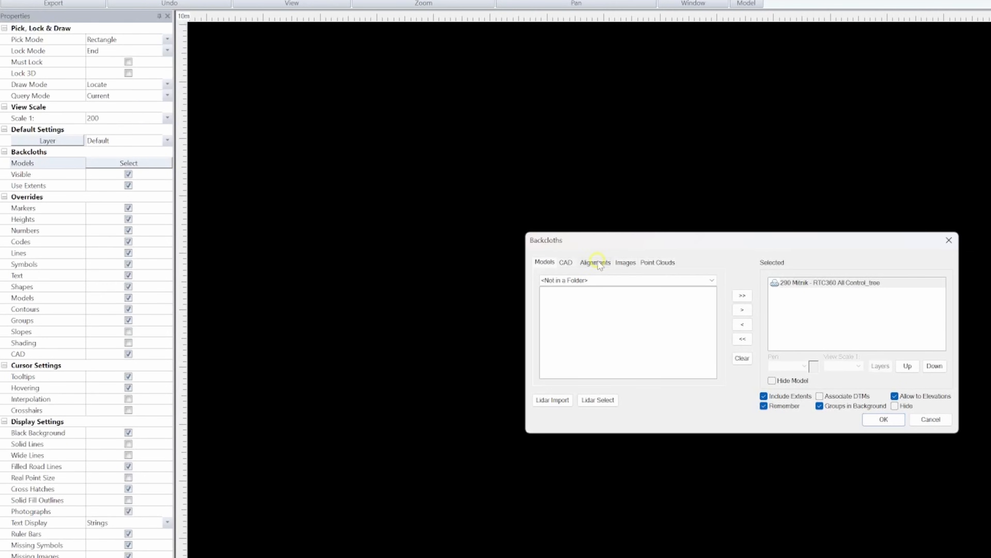
pyautogui.click(623, 263)
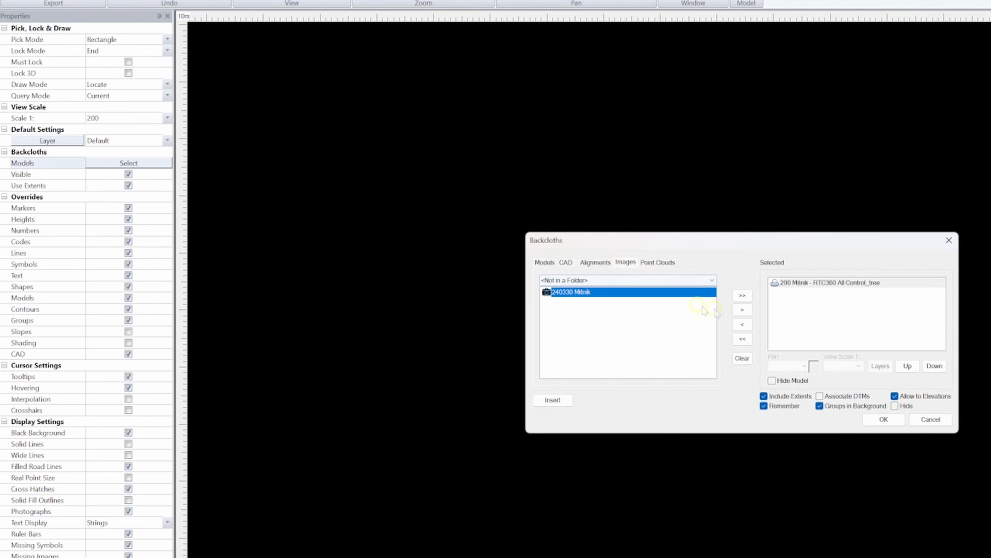
pyautogui.click(743, 311)
pyautogui.click(884, 419)
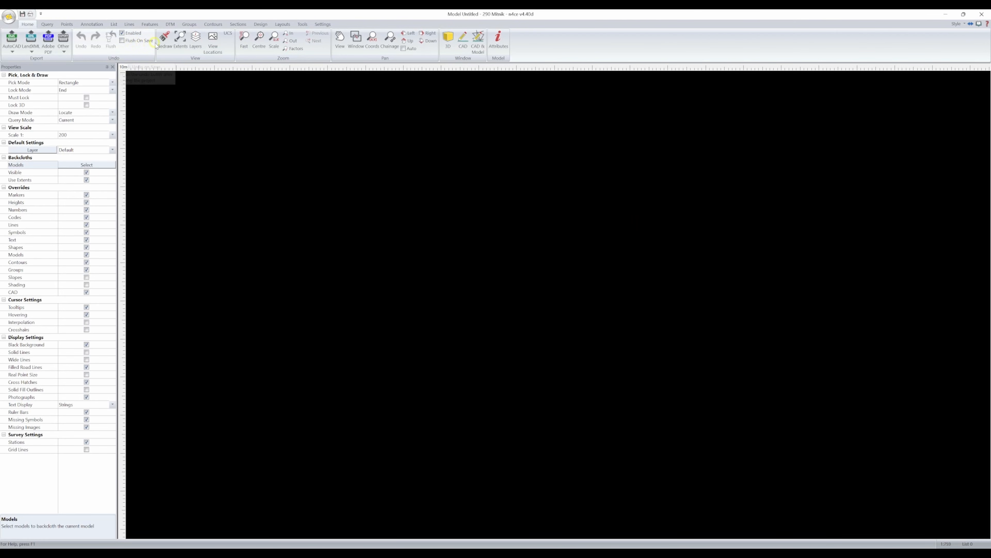
pyautogui.click(180, 40)
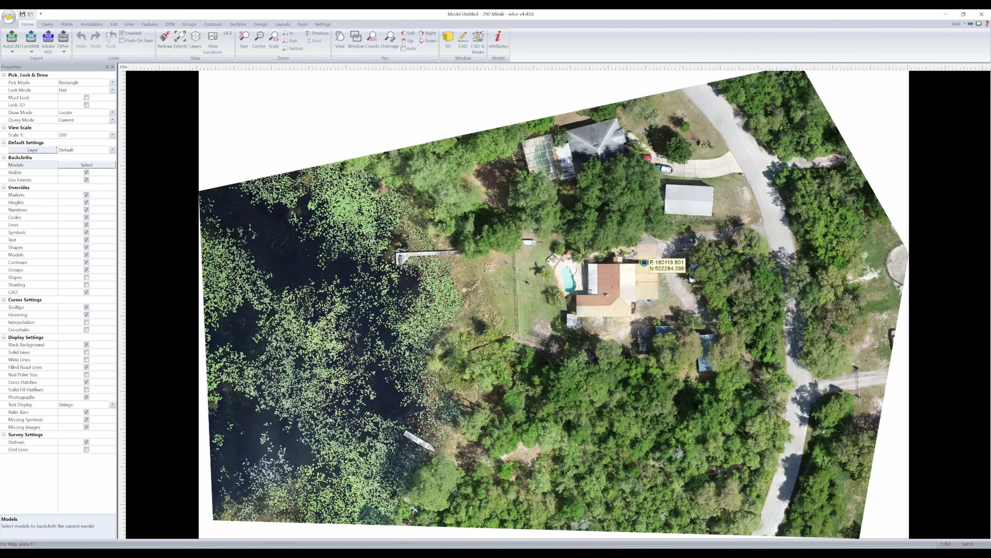
# - Arrange the model view and the 3D viewer side by side, with the model view showing the driveway entrance
pyautogui.scroll(4, 649, 255)
pyautogui.scroll(5, 660, 243)
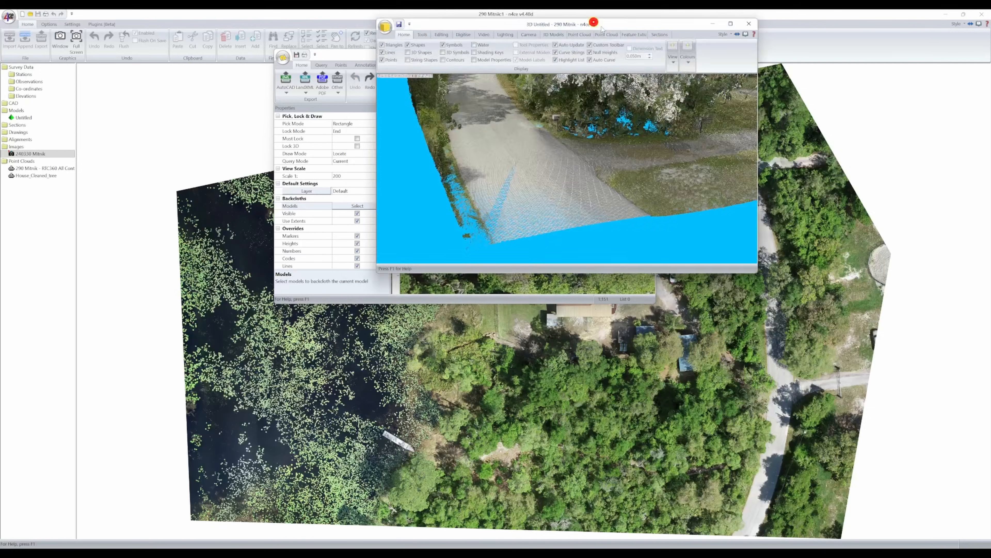
pyautogui.moveTo(603, 25); pyautogui.dragTo(990, 186)
pyautogui.click(304, 65)
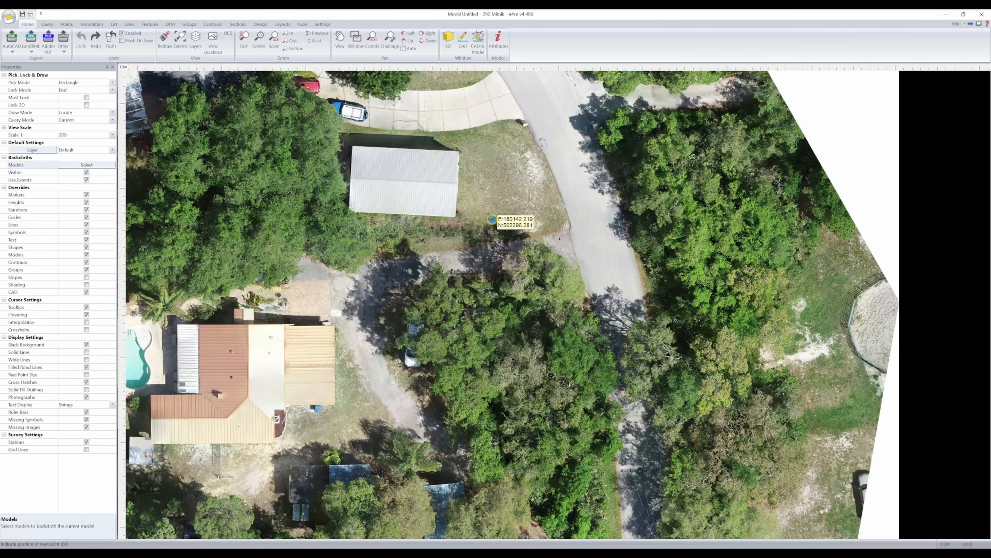
pyautogui.scroll(3, 492, 219)
pyautogui.moveTo(536, 26); pyautogui.dragTo(7, 178)
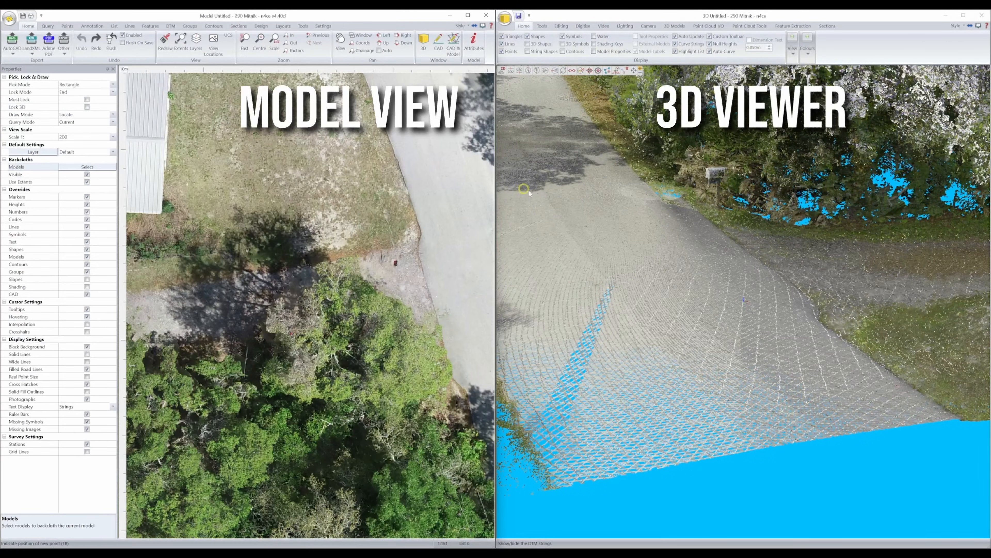
# - Insert a run of edge-of-road (ER) points following the paved road's edge past the driveway entrance
pyautogui.press('Insert')
pyautogui.press('Return')
pyautogui.click(416, 220)
pyautogui.click(420, 231)
pyautogui.click(420, 241)
pyautogui.click(418, 245)
pyautogui.click(419, 253)
pyautogui.click(422, 261)
pyautogui.click(423, 273)
pyautogui.click(428, 289)
pyautogui.click(434, 307)
pyautogui.click(436, 318)
pyautogui.click(441, 332)
pyautogui.click(444, 345)
pyautogui.click(447, 364)
pyautogui.click(452, 376)
pyautogui.click(458, 384)
pyautogui.click(466, 393)
pyautogui.click(470, 406)
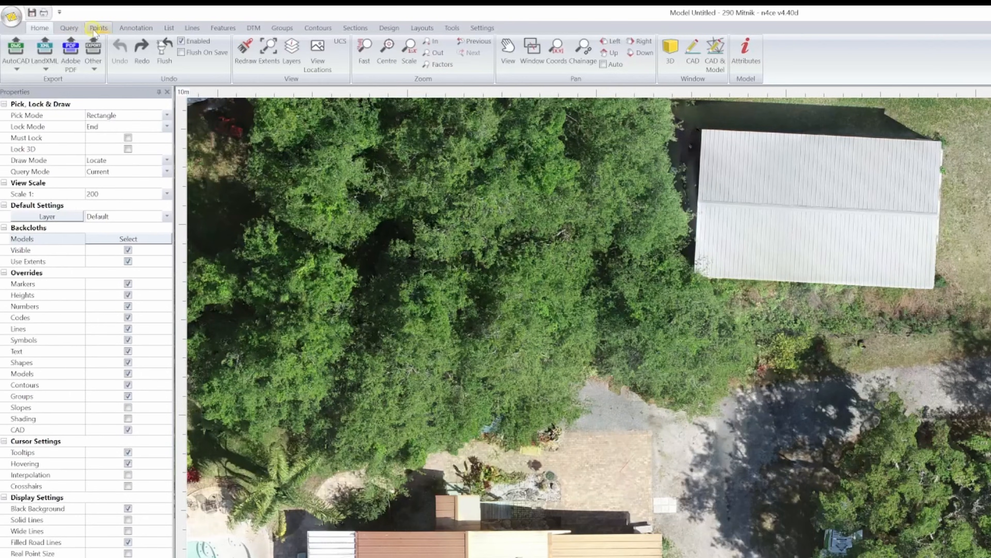
# - Set point insertion to Sketched with Model Interpolation, using the 290 Mitnik - RTC360 All Control_tree cloud with Lowest picking
pyautogui.click(95, 29)
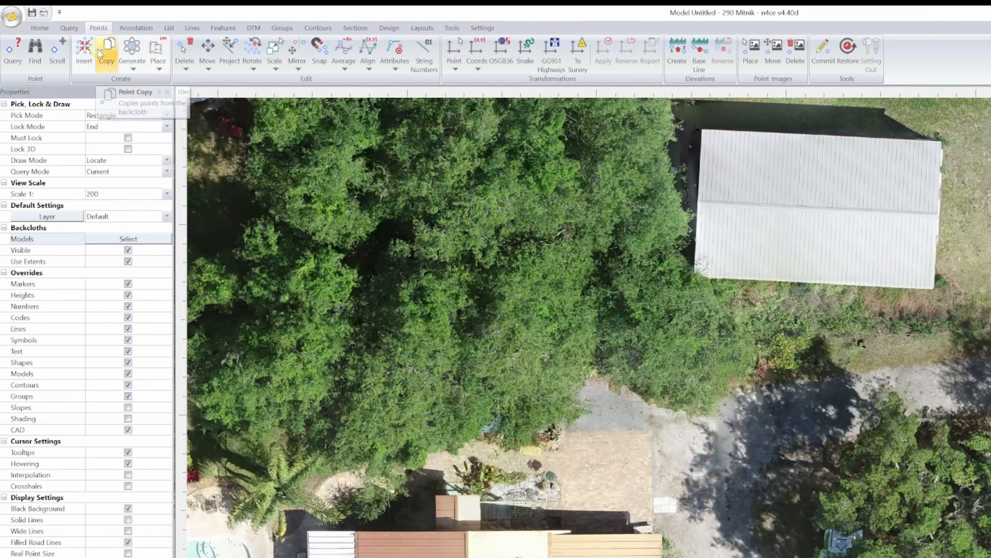
pyautogui.click(88, 46)
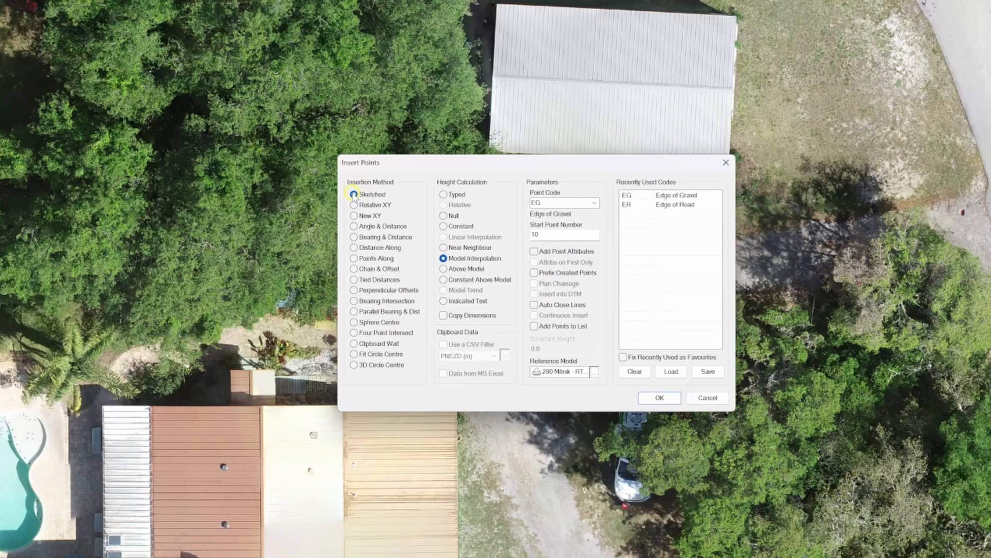
pyautogui.click(353, 195)
pyautogui.click(443, 258)
pyautogui.click(593, 373)
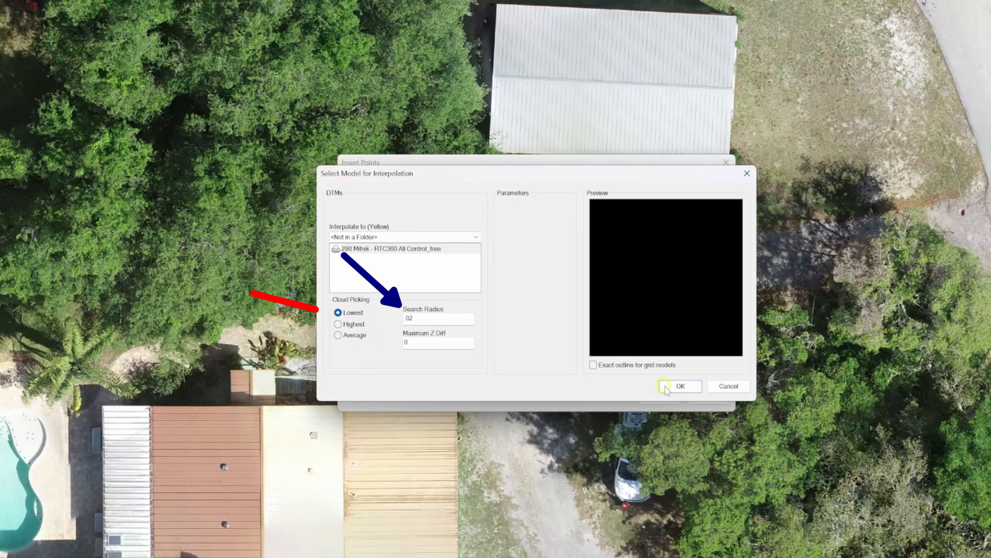
pyautogui.click(679, 386)
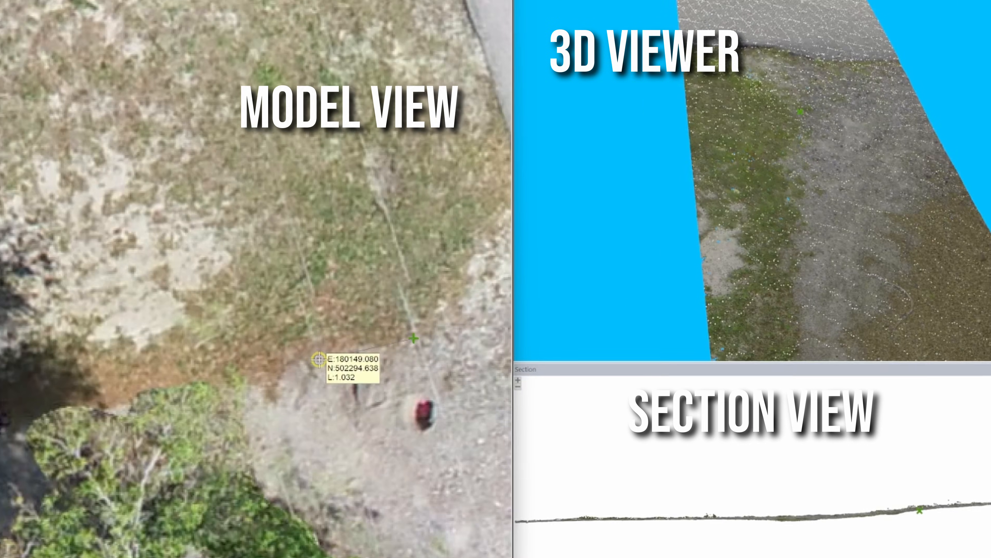
# - Insert four edge-of-gravel (EG) points along the boundary between the grass and the gravel driveway, ending at the tree canopy
pyautogui.click(364, 346)
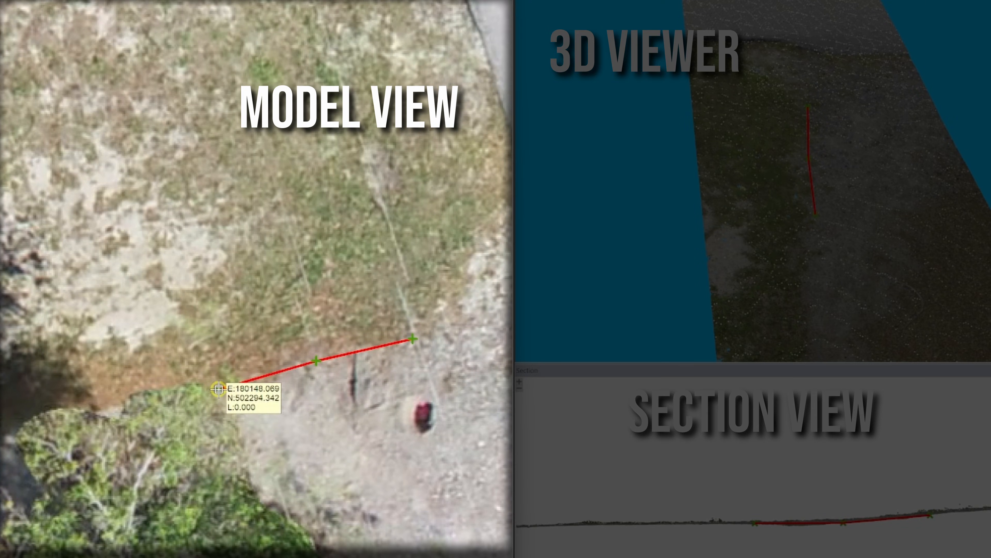
pyautogui.click(219, 388)
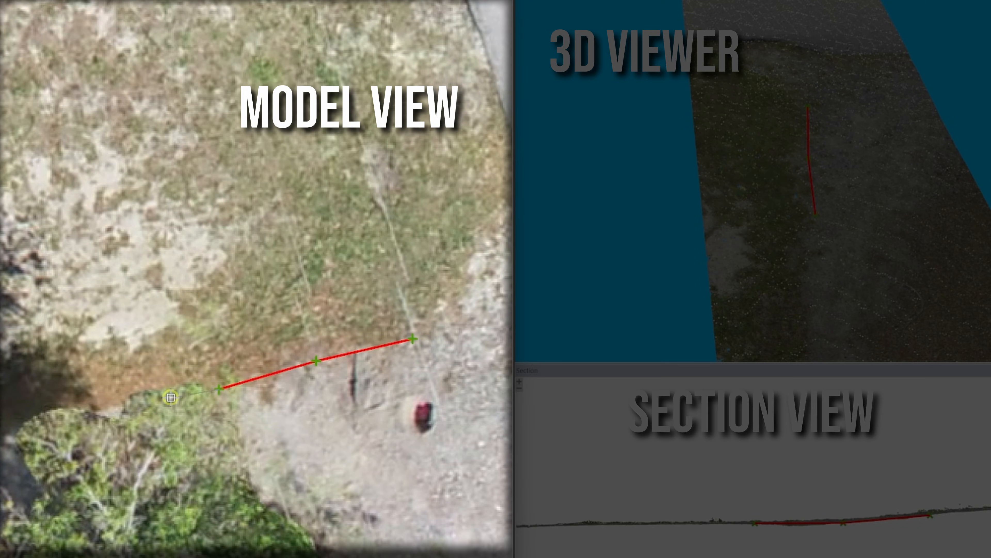
pyautogui.click(141, 401)
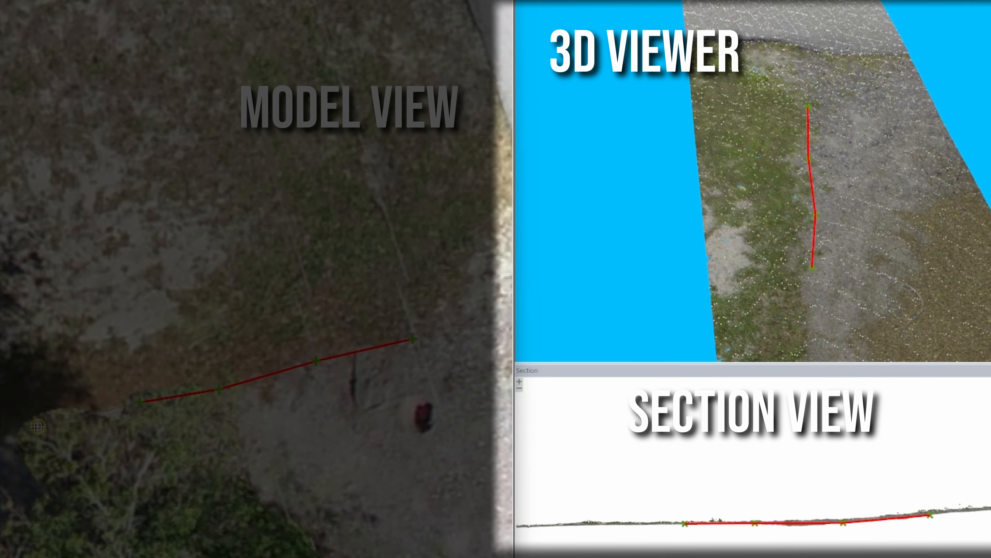
pyautogui.click(35, 427)
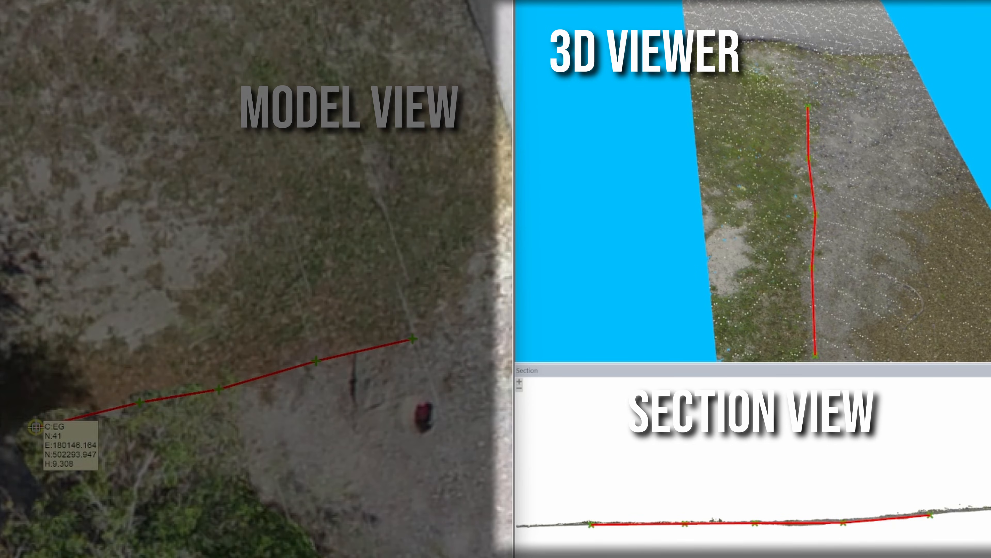
# - Examine the edge-of-gravel line point by point against the point cloud's ground surface in the section view
pyautogui.scroll(5, 935, 519)
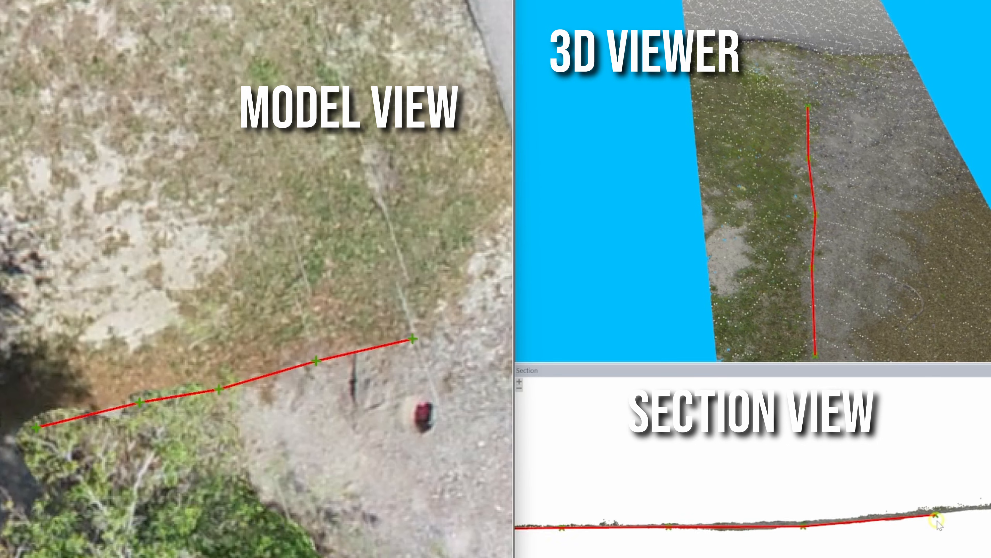
pyautogui.moveTo(736, 543); pyautogui.dragTo(863, 531, button='middle')
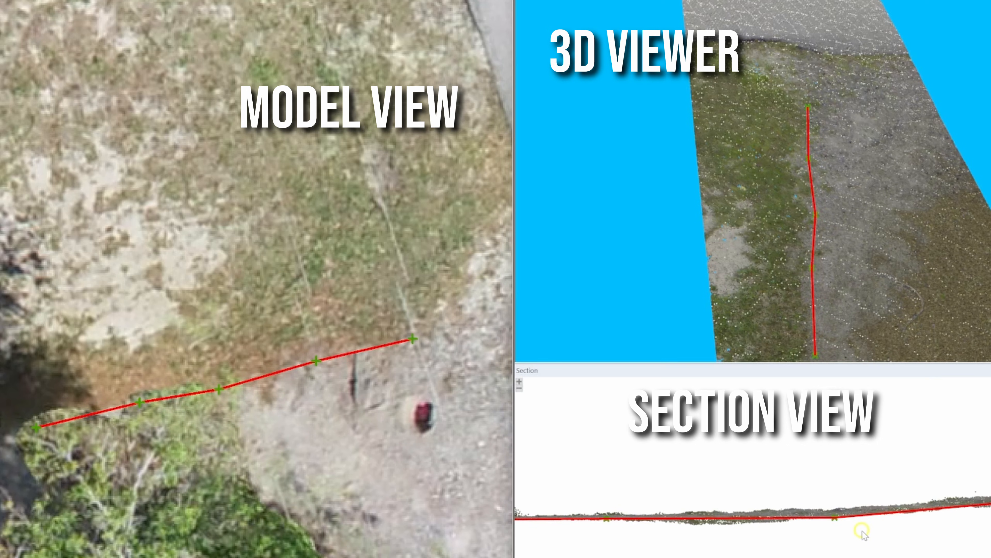
pyautogui.moveTo(633, 532); pyautogui.dragTo(763, 524, button='middle')
pyautogui.scroll(3, 725, 525)
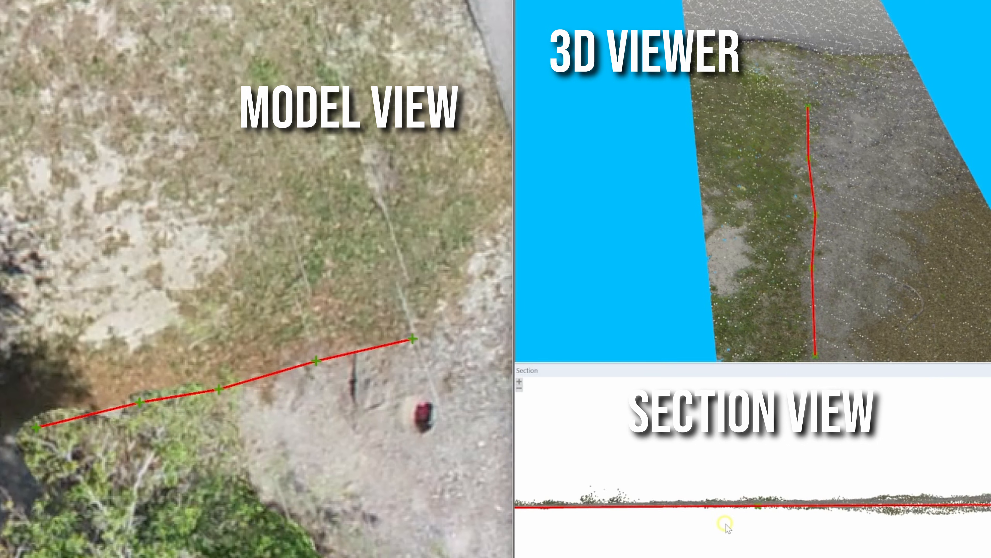
pyautogui.scroll(-1, 726, 525)
pyautogui.moveTo(596, 524); pyautogui.dragTo(805, 510, button='middle')
pyautogui.scroll(3, 741, 514)
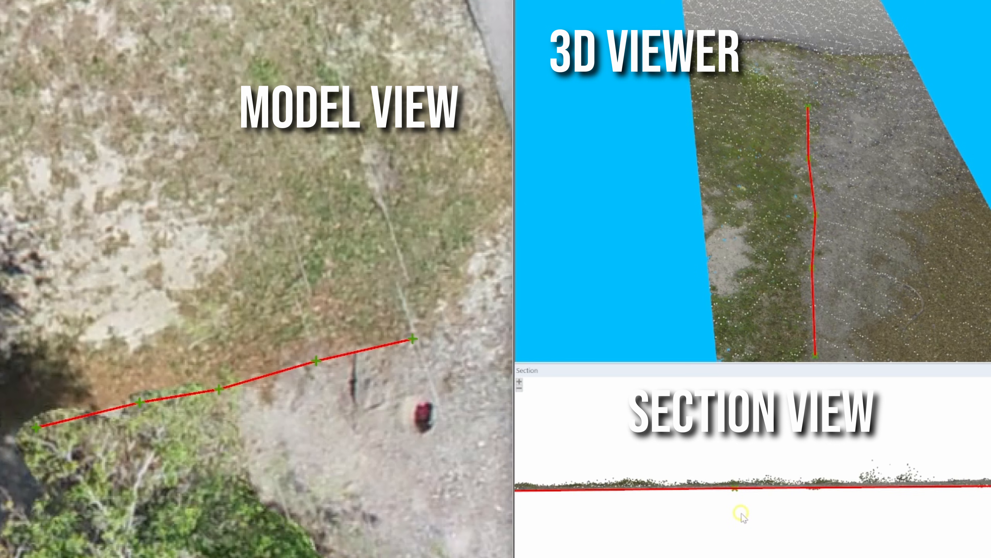
pyautogui.scroll(-3, 741, 514)
pyautogui.moveTo(680, 512); pyautogui.dragTo(857, 517, button='middle')
pyautogui.scroll(3, 566, 509)
pyautogui.scroll(-3, 601, 507)
pyautogui.moveTo(841, 497); pyautogui.dragTo(684, 500, button='middle')
pyautogui.scroll(-3, 707, 493)
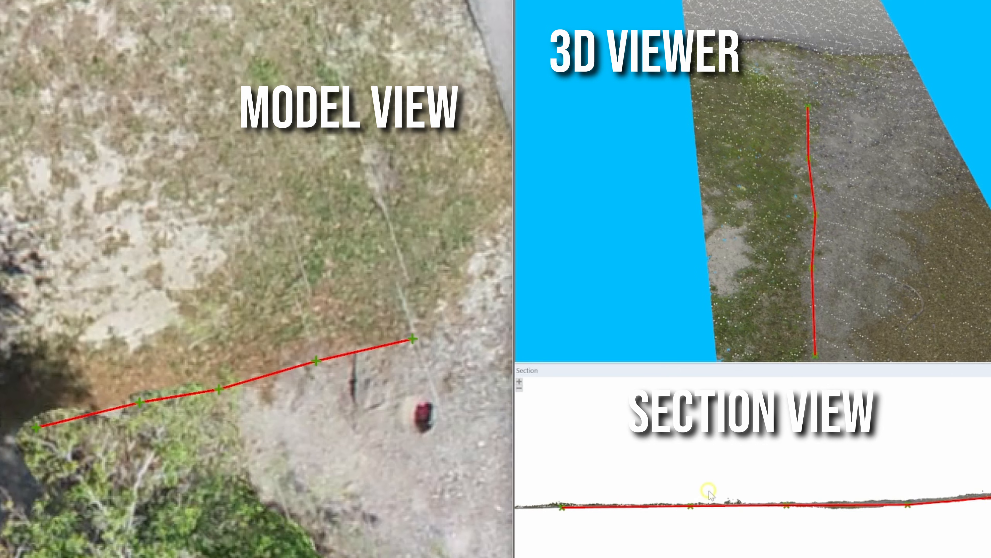
pyautogui.moveTo(876, 312); pyautogui.dragTo(846, 297)
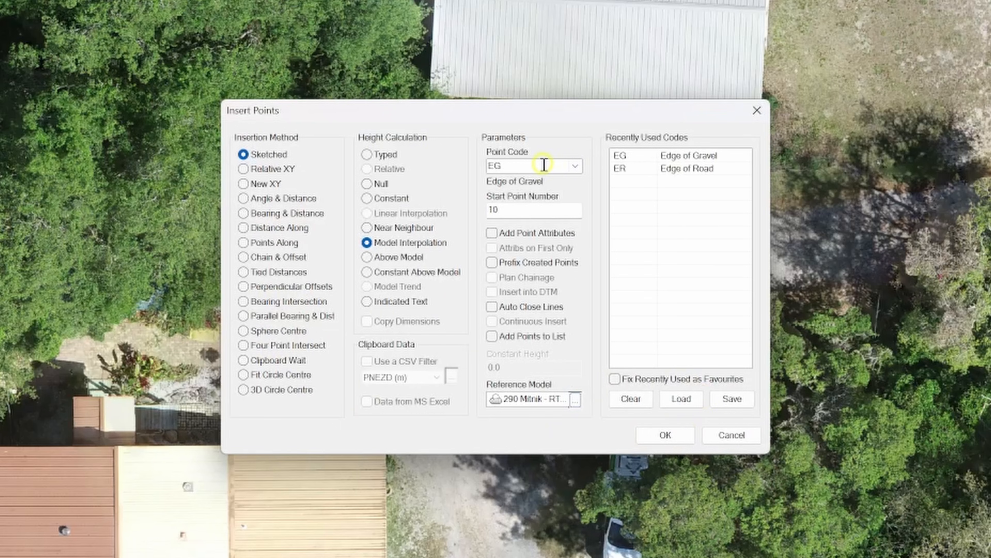
# - Accept the insertion settings with code EG and start point number 10, and place a point on the paved road's edge
pyautogui.doubleClick(524, 210)
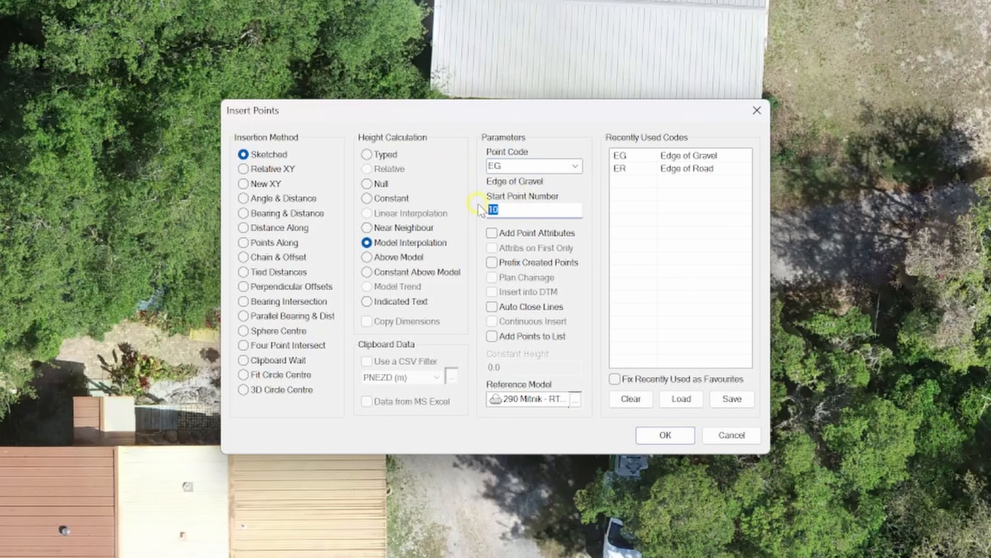
pyautogui.click(665, 434)
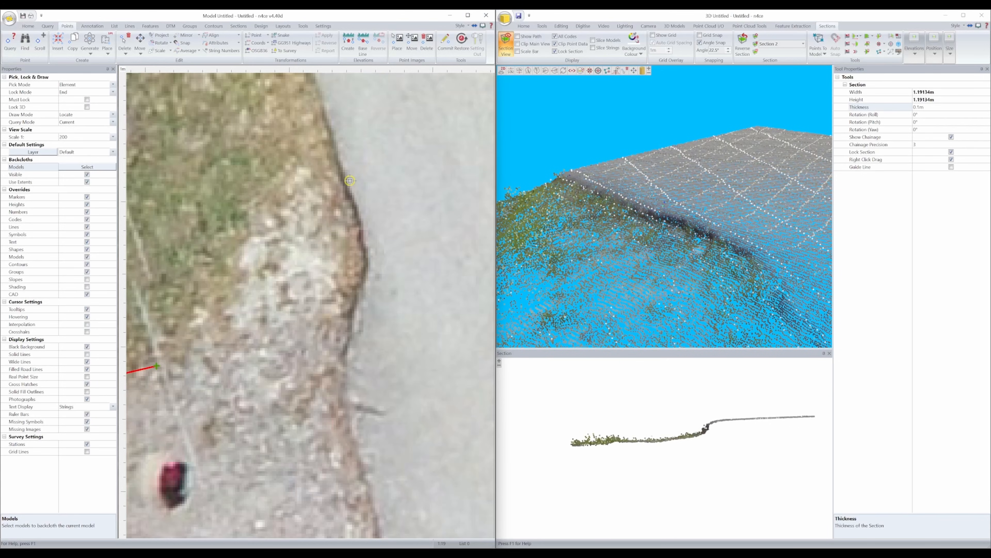
pyautogui.click(347, 179)
pyautogui.rightClick(417, 258)
# - Extend the edge-of-gravel line with points along the driveway beside the house, past the palm tree toward the blue-roofed shed
pyautogui.scroll(5, 719, 427)
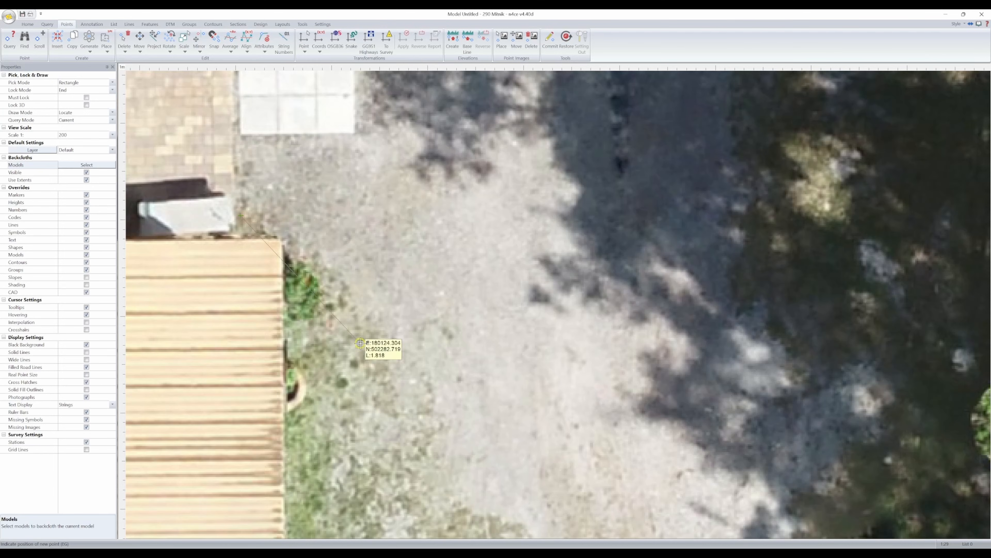
pyautogui.moveTo(367, 344); pyautogui.dragTo(449, 250, button='middle')
pyautogui.click(472, 289)
pyautogui.moveTo(472, 289); pyautogui.dragTo(321, 116, button='middle')
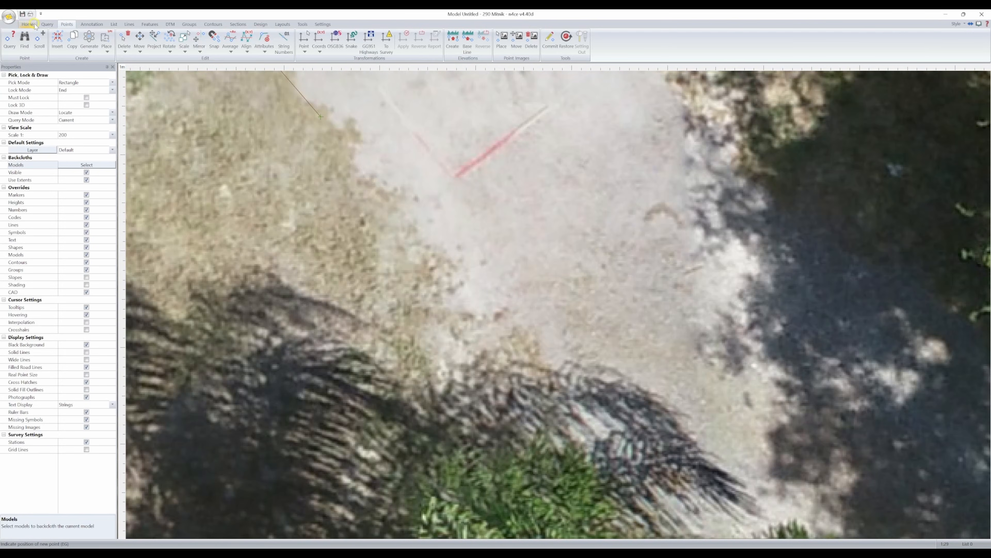
pyautogui.click(34, 25)
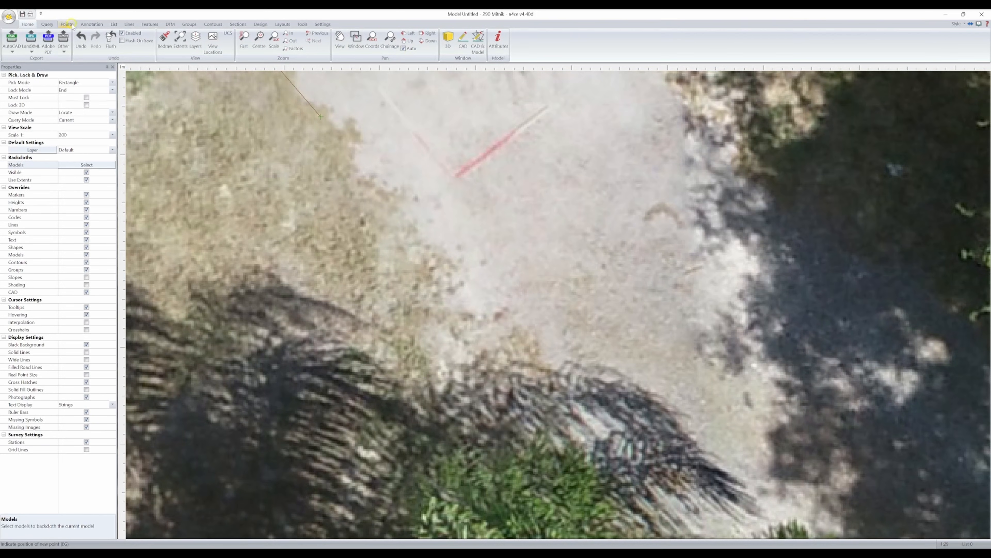
pyautogui.click(68, 24)
pyautogui.click(531, 352)
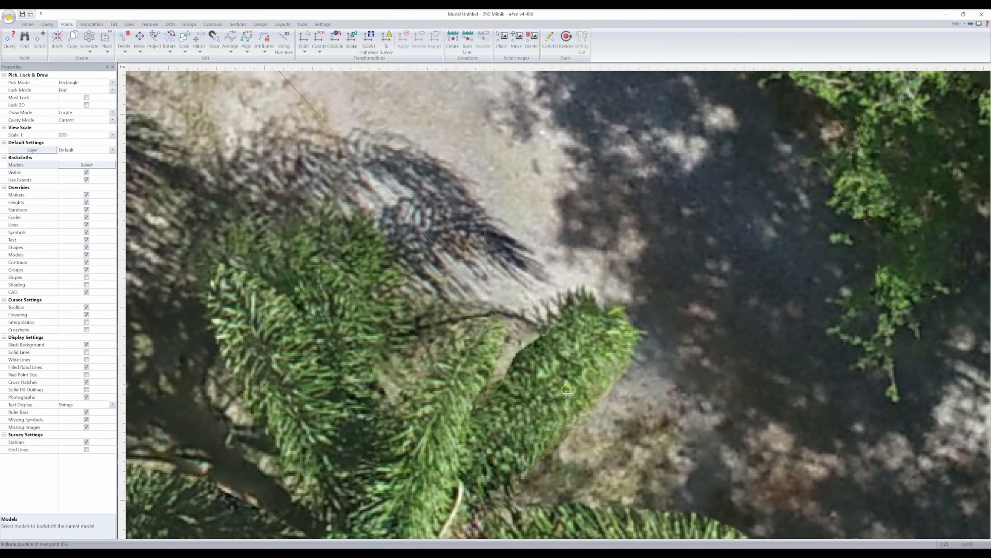
pyautogui.click(584, 440)
pyautogui.scroll(-2, 583, 285)
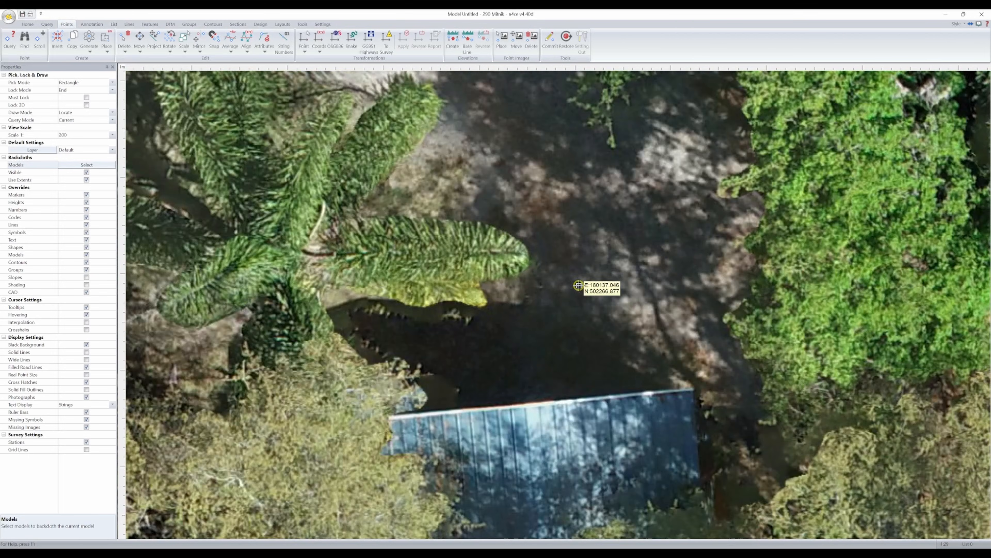
# - Start a new edge-of-gravel line on the driveway's tree-lined side opposite the palm and place points toward the parked boat
pyautogui.moveTo(511, 101); pyautogui.dragTo(536, 347, button='middle')
pyautogui.moveTo(513, 246); pyautogui.dragTo(544, 339, button='middle')
pyautogui.click(544, 339)
pyautogui.click(482, 290)
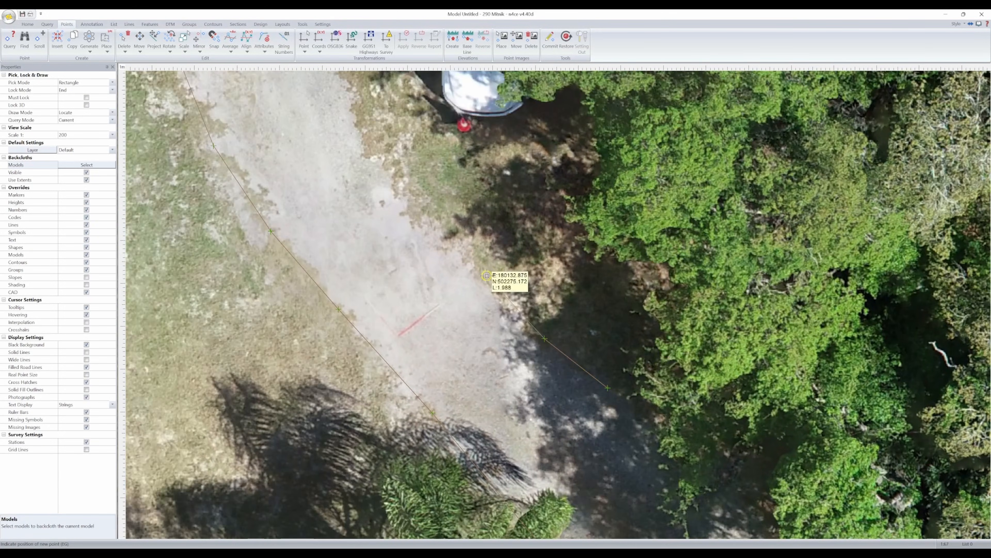
pyautogui.click(487, 274)
pyautogui.click(487, 273)
pyautogui.click(489, 271)
pyautogui.click(505, 256)
pyautogui.click(522, 234)
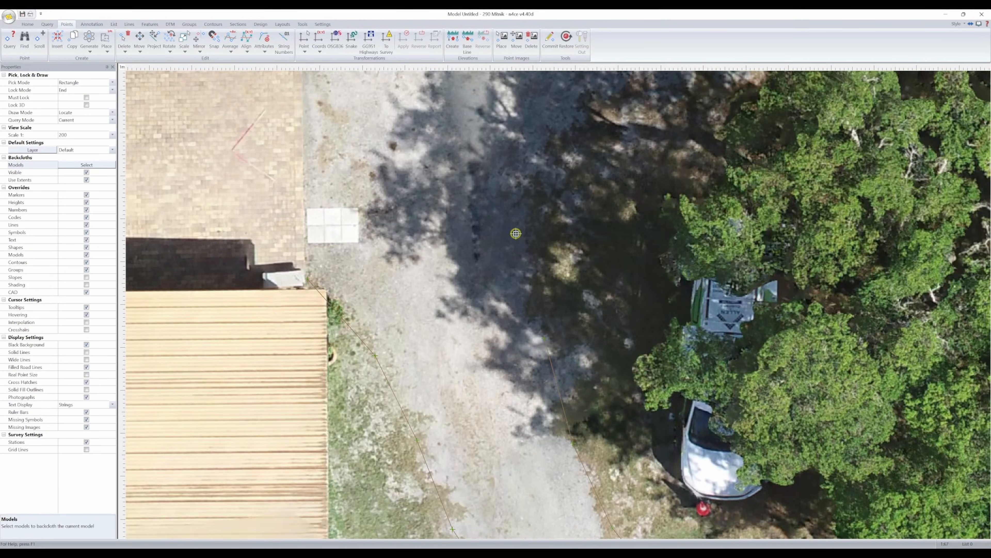
# - Continue the edge-of-gravel line around the driveway bend and along the tree canopy to the paved road's edge
pyautogui.click(537, 239)
pyautogui.click(561, 241)
pyautogui.click(656, 323)
pyautogui.click(703, 314)
pyautogui.click(705, 311)
pyautogui.click(715, 307)
pyautogui.click(731, 317)
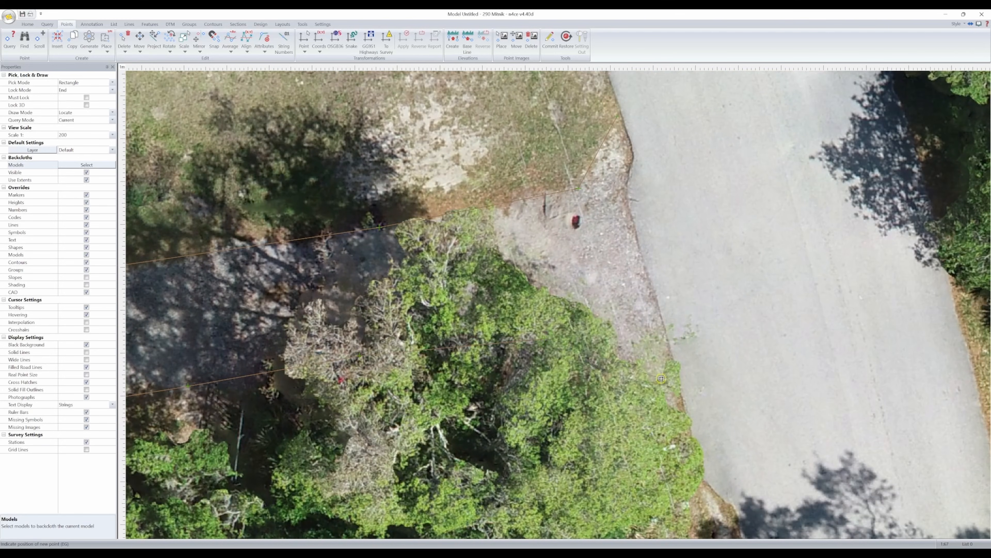
pyautogui.click(678, 410)
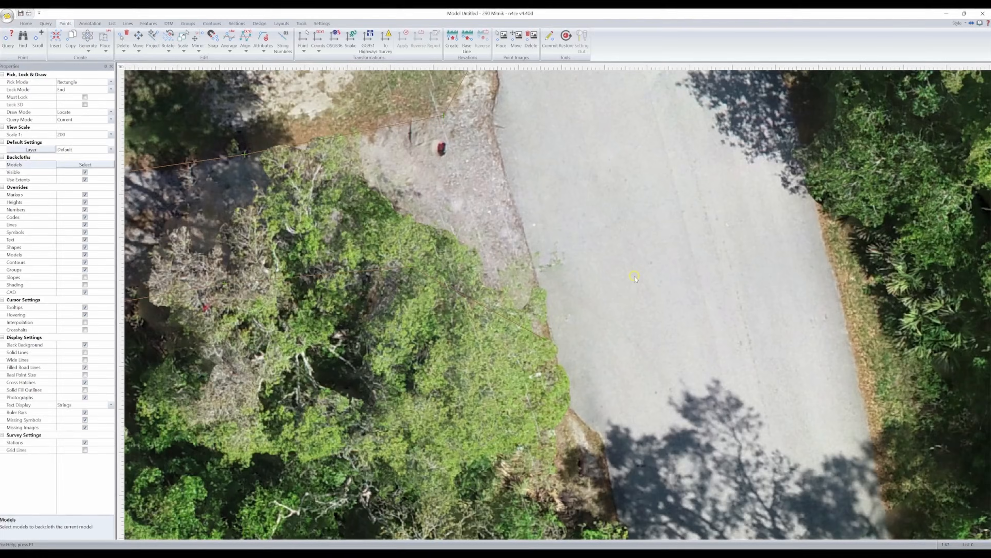
# - Restart Insert Points and place edge-of-road (ER) points along the paved road's edge across the driveway entrance
pyautogui.rightClick(636, 272)
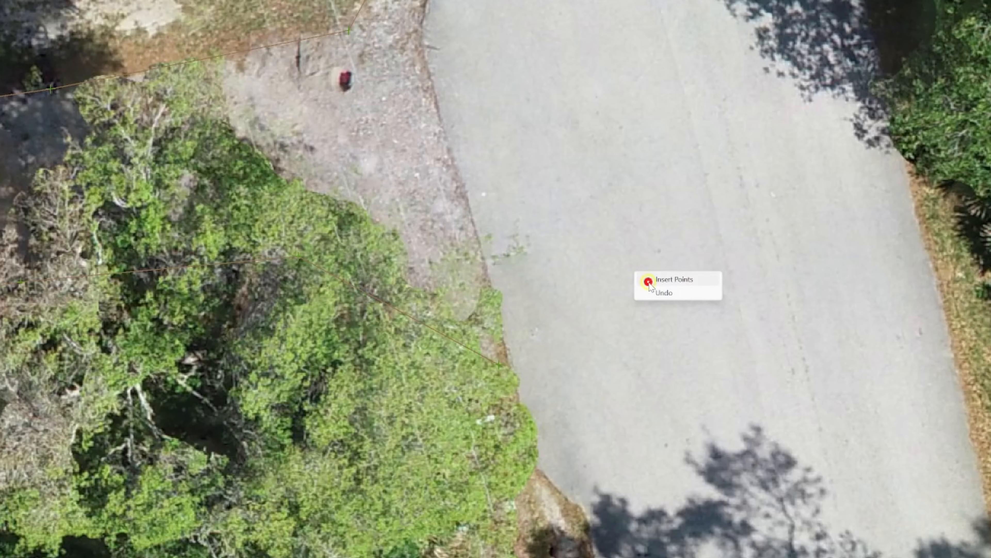
pyautogui.click(649, 281)
pyautogui.click(549, 388)
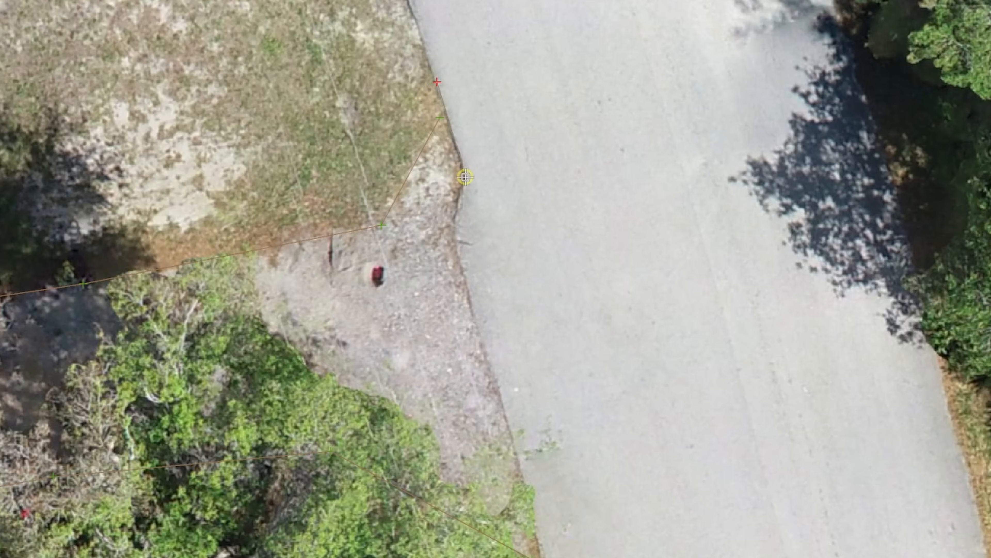
pyautogui.scroll(10, 516, 310)
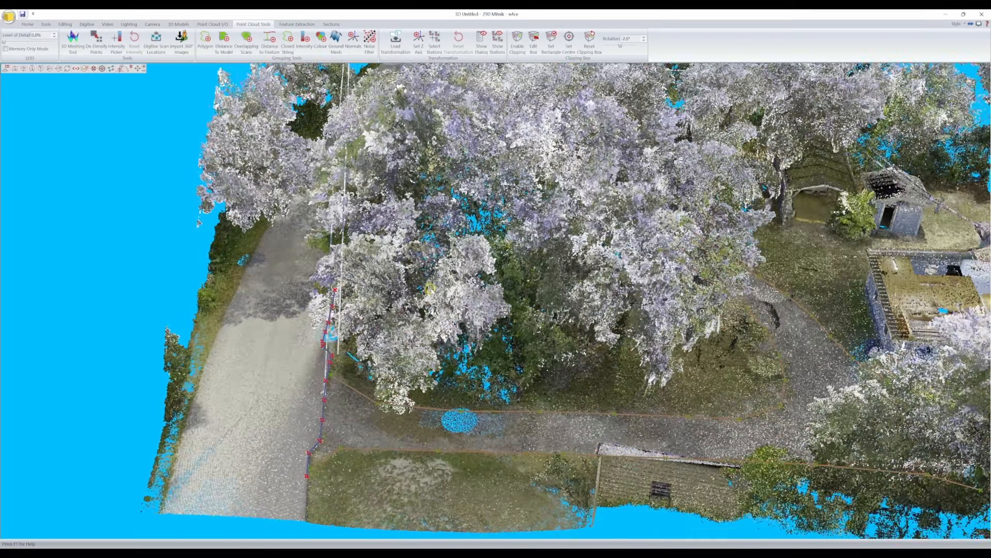
# - Show the point cloud in Normal display mode and examine the road and gravel lines against it in 3D
pyautogui.click(151, 104)
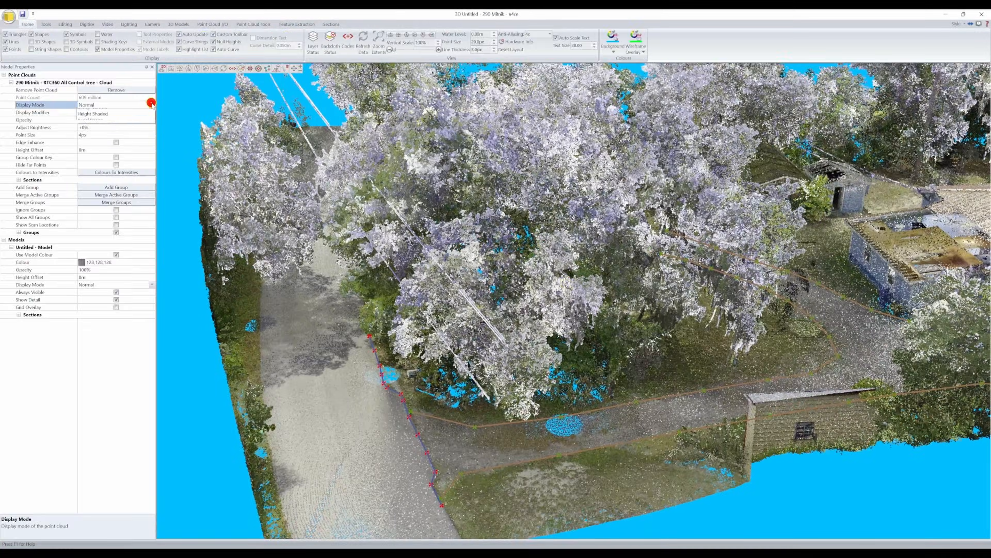
pyautogui.click(135, 112)
pyautogui.moveTo(738, 320); pyautogui.dragTo(636, 290, button='right')
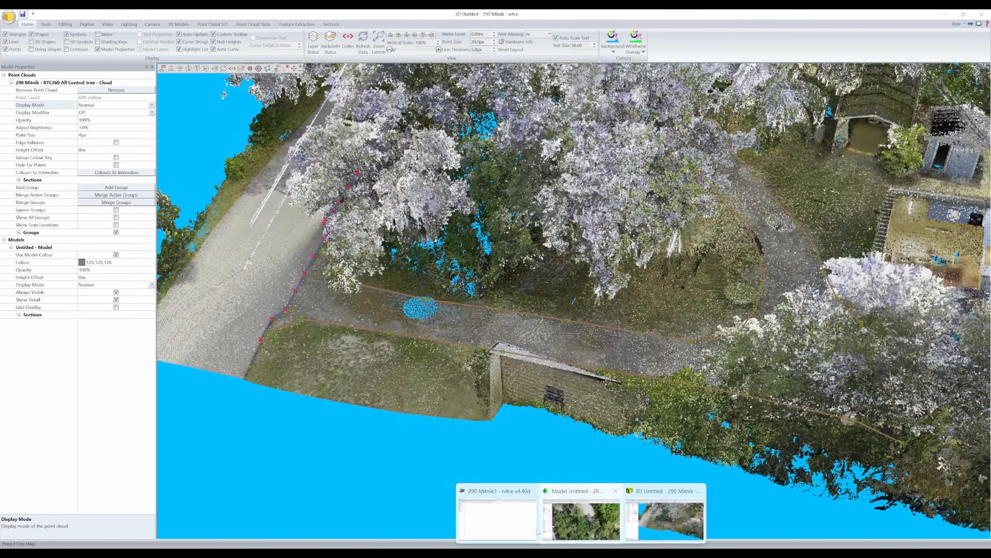
# - List the Untitled model's points in the 290 Mitnik1 project window and open the survey code settings
pyautogui.click(510, 518)
pyautogui.click(24, 118)
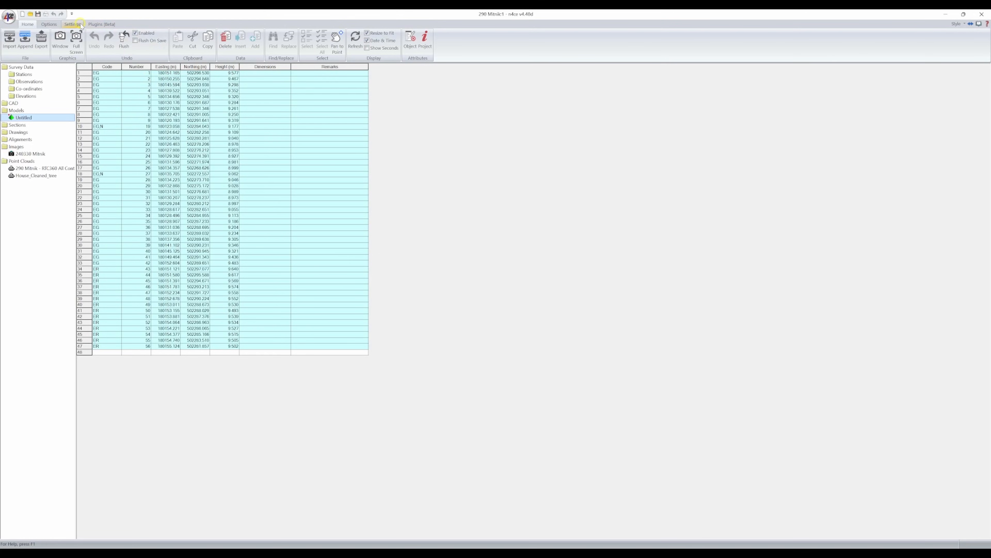
pyautogui.click(78, 25)
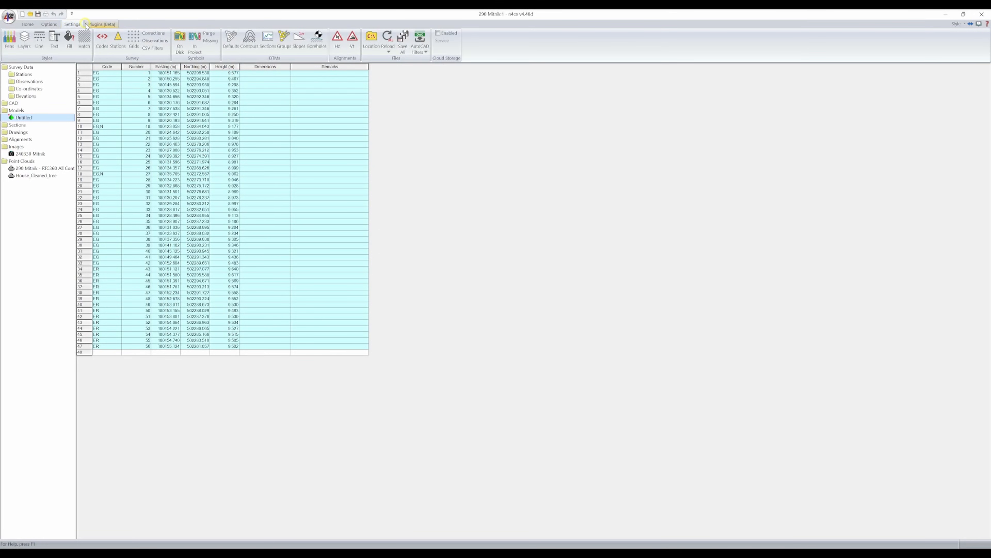
pyautogui.click(102, 40)
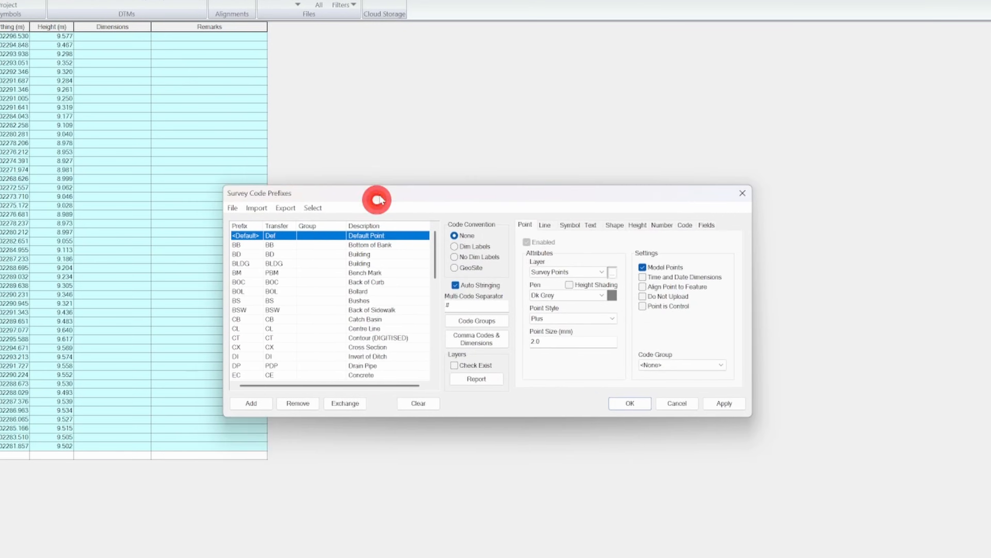
pyautogui.moveTo(377, 200); pyautogui.dragTo(438, 109)
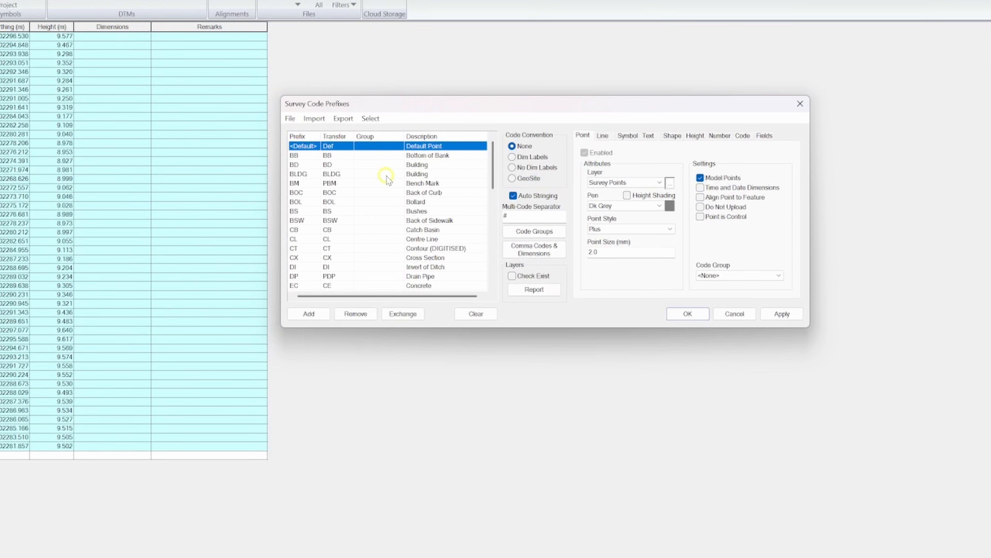
# - Examine the Edge of Gravel (EG) code's point, line, symbol, text, shape, height, number, code and field settings
pyautogui.scroll(-1, 371, 195)
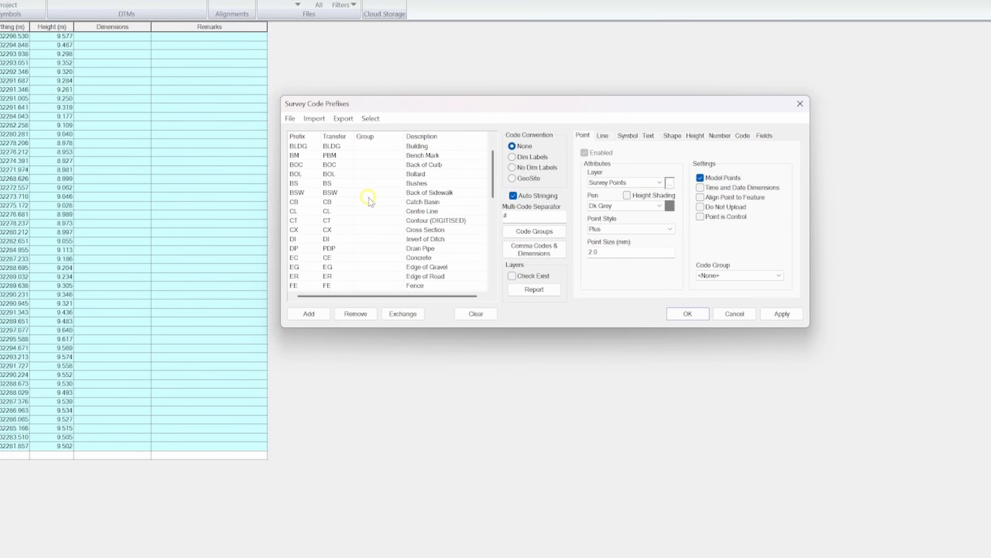
pyautogui.click(303, 268)
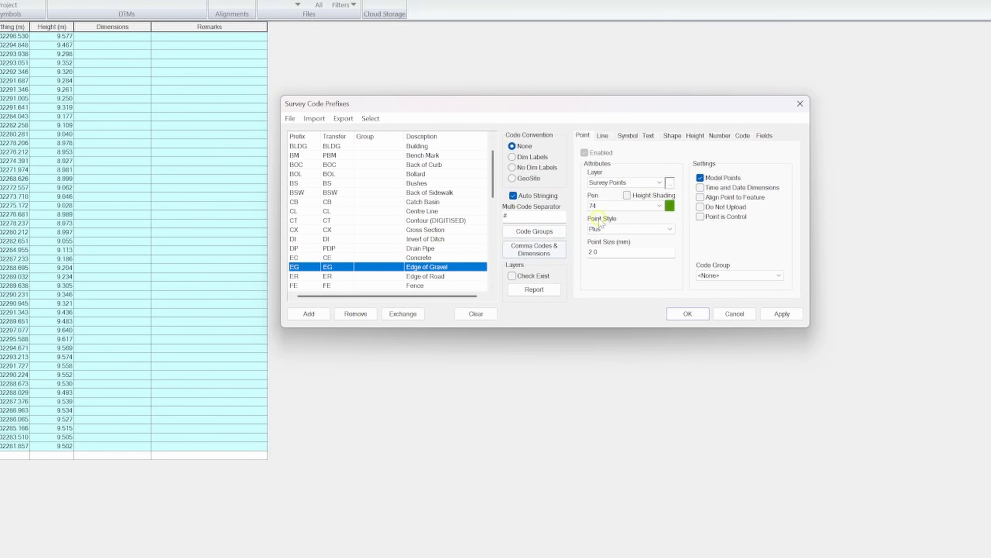
pyautogui.click(603, 136)
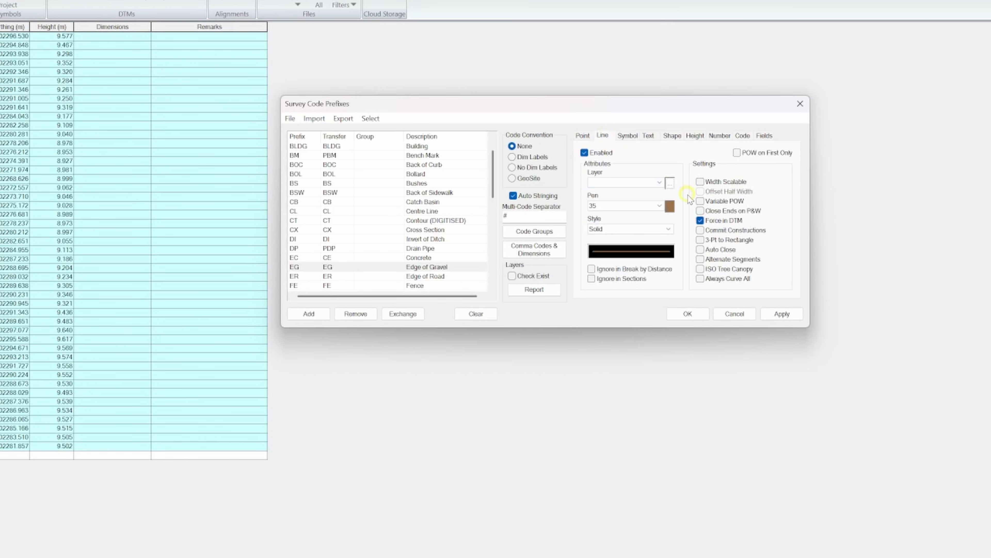
pyautogui.click(637, 136)
pyautogui.click(651, 136)
pyautogui.click(673, 136)
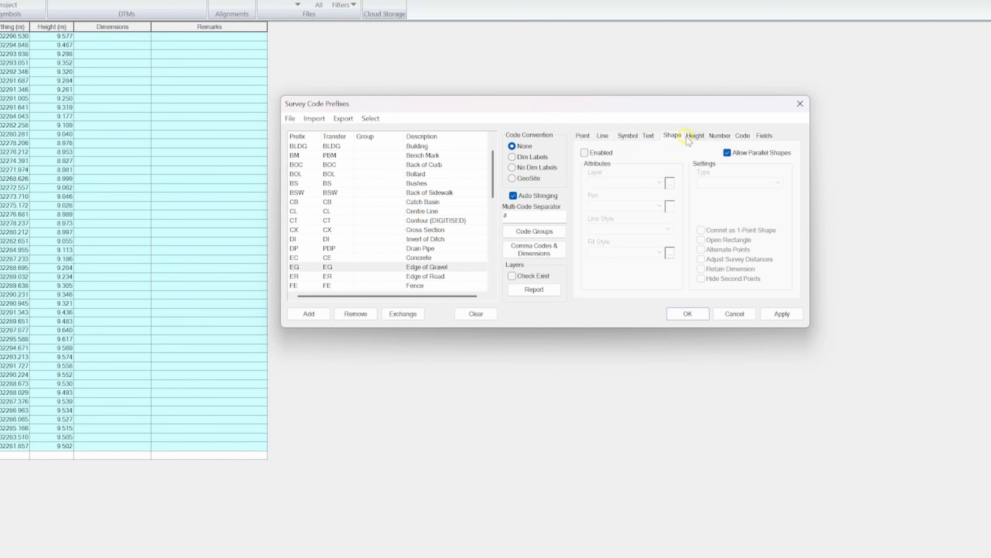
pyautogui.click(695, 136)
pyautogui.click(718, 136)
pyautogui.click(743, 135)
pyautogui.click(764, 136)
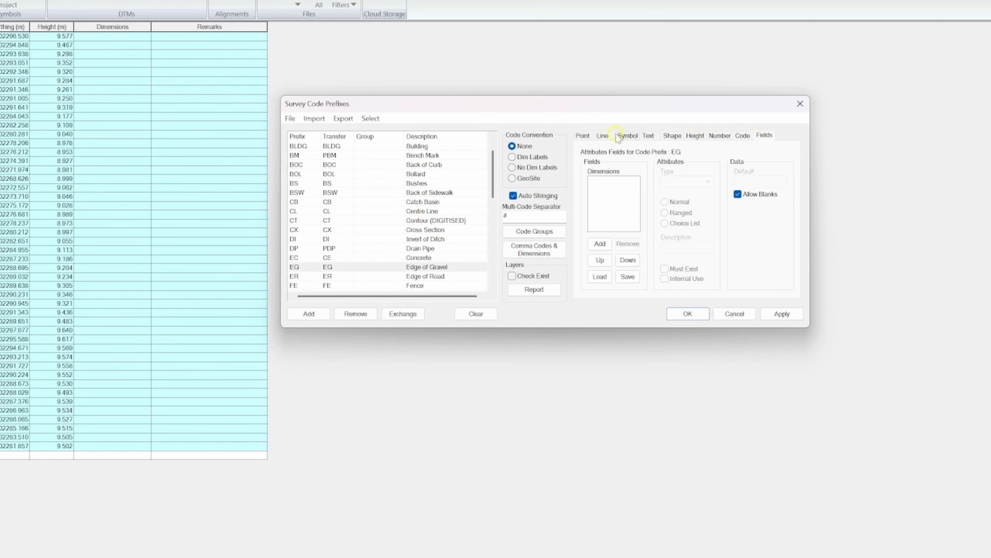
pyautogui.click(601, 137)
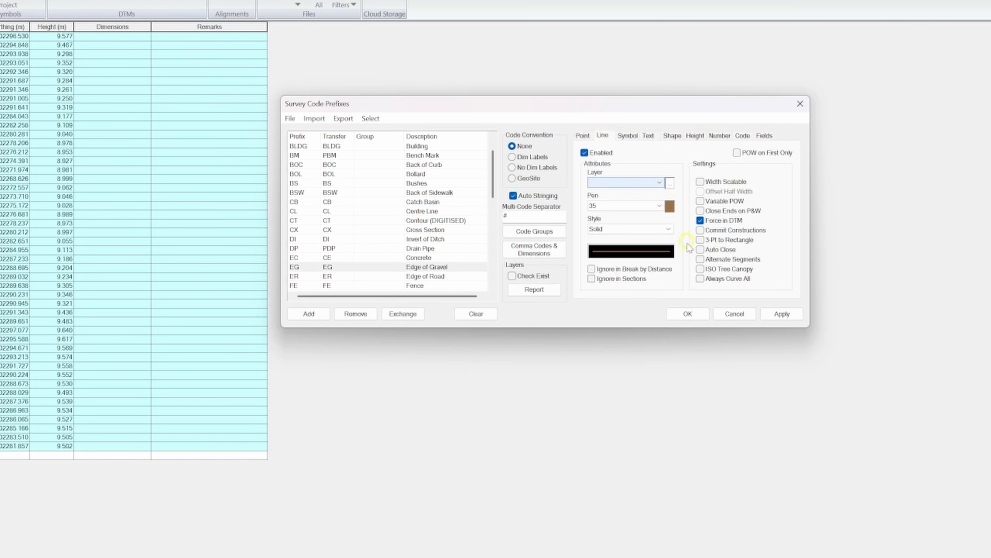
pyautogui.click(687, 314)
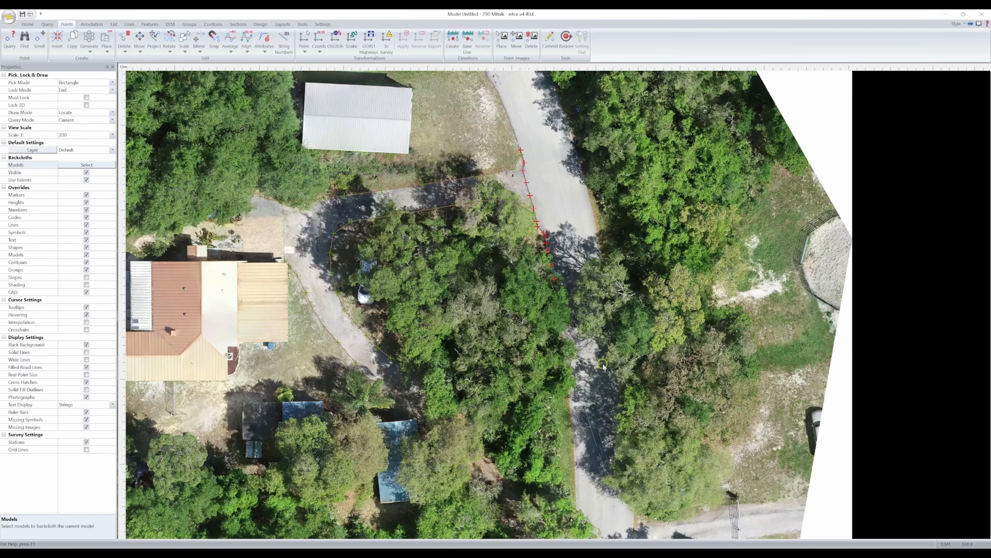
# - Replace the model's orthophoto backcloth with the point cloud to expose the gravel driveway beneath the trees
pyautogui.scroll(5, 378, 355)
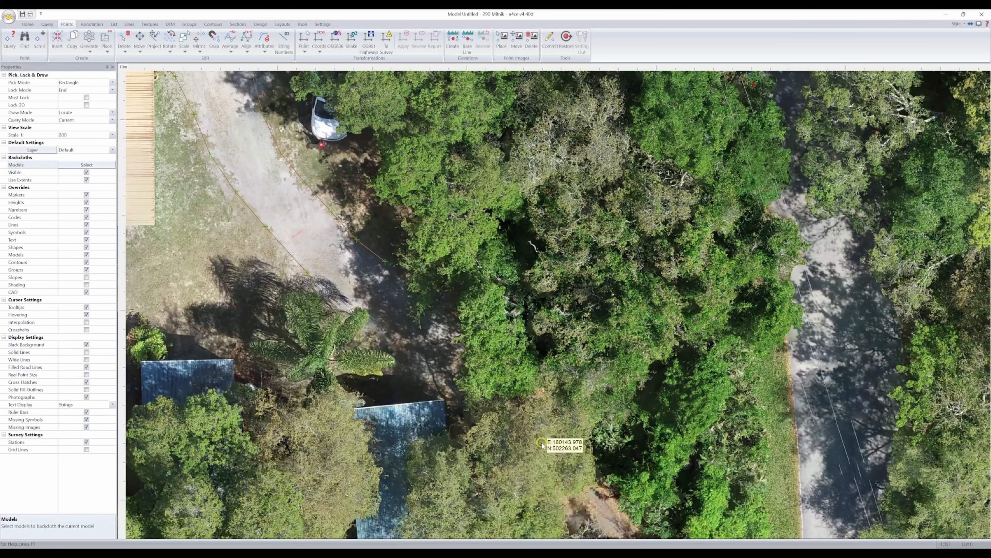
pyautogui.moveTo(542, 445); pyautogui.dragTo(505, 340, button='middle')
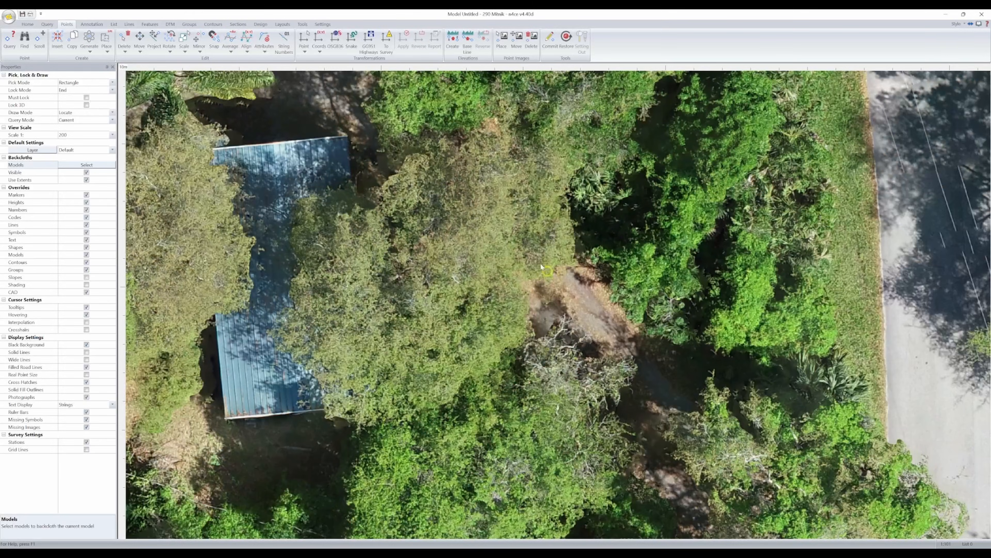
pyautogui.moveTo(513, 240); pyautogui.dragTo(553, 317, button='middle')
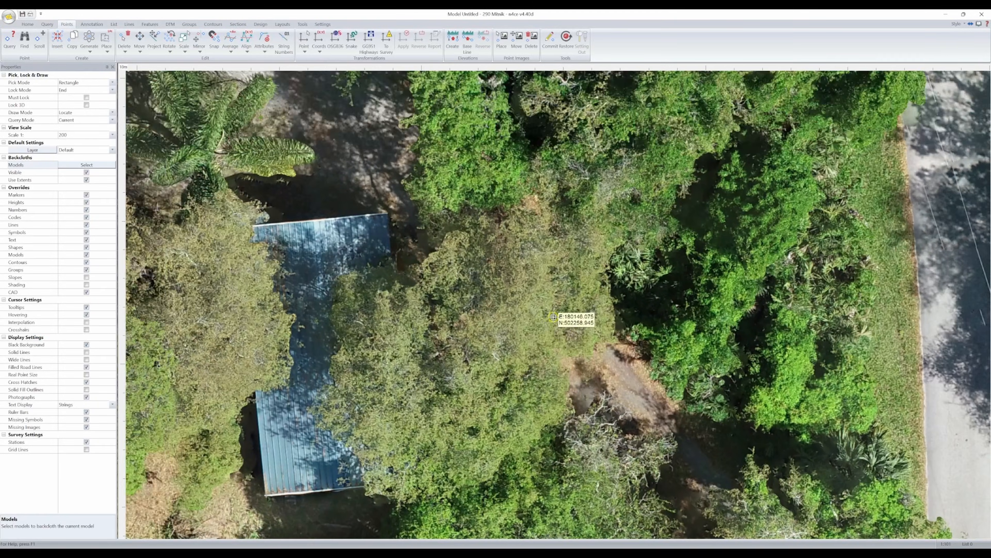
pyautogui.scroll(1, 555, 311)
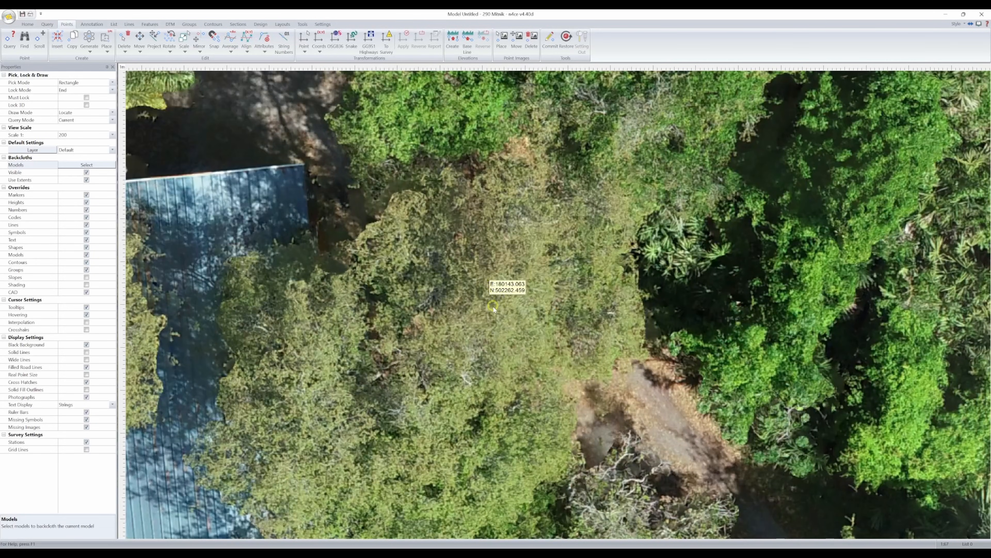
pyautogui.moveTo(493, 305); pyautogui.dragTo(502, 318, button='middle')
pyautogui.click(111, 165)
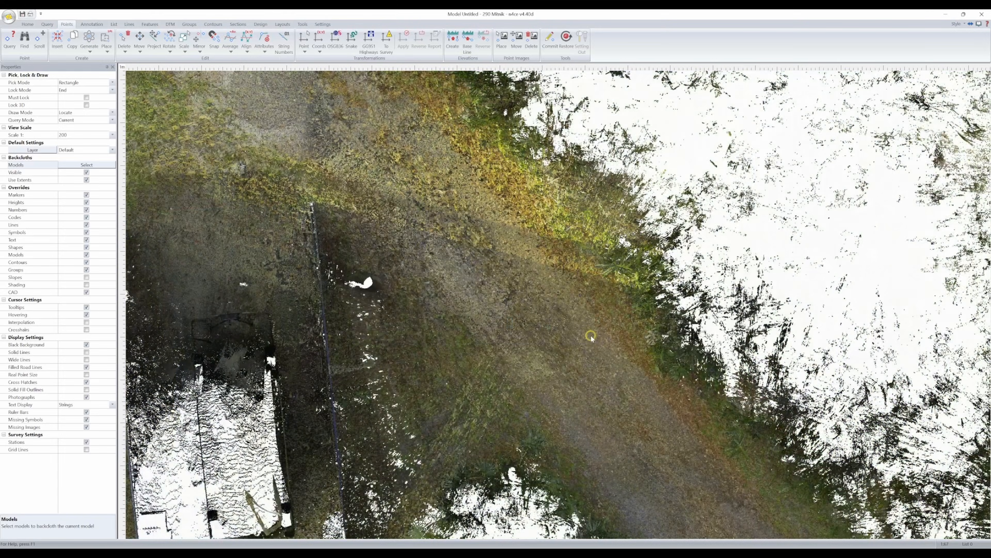
pyautogui.moveTo(447, 235); pyautogui.dragTo(540, 352, button='middle')
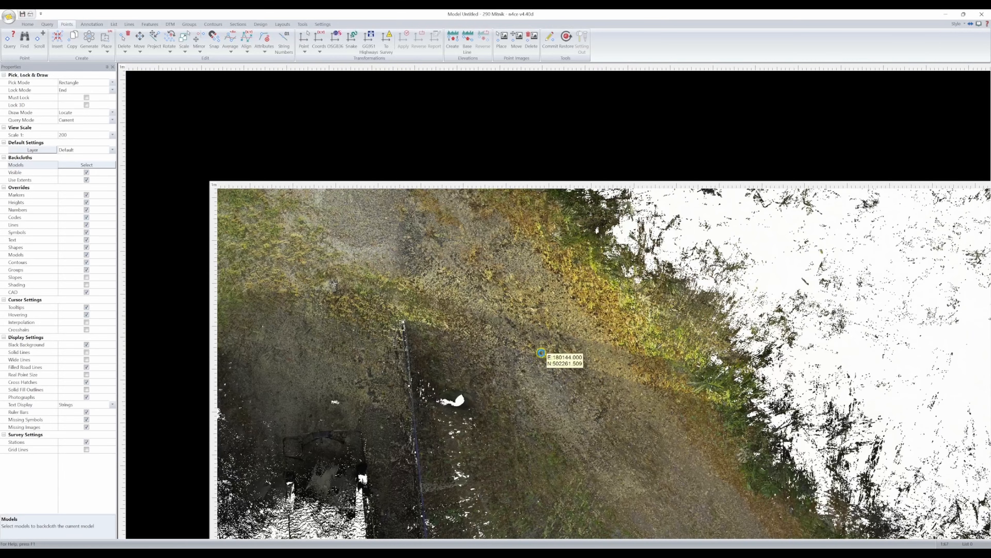
pyautogui.moveTo(429, 217); pyautogui.dragTo(615, 408, button='middle')
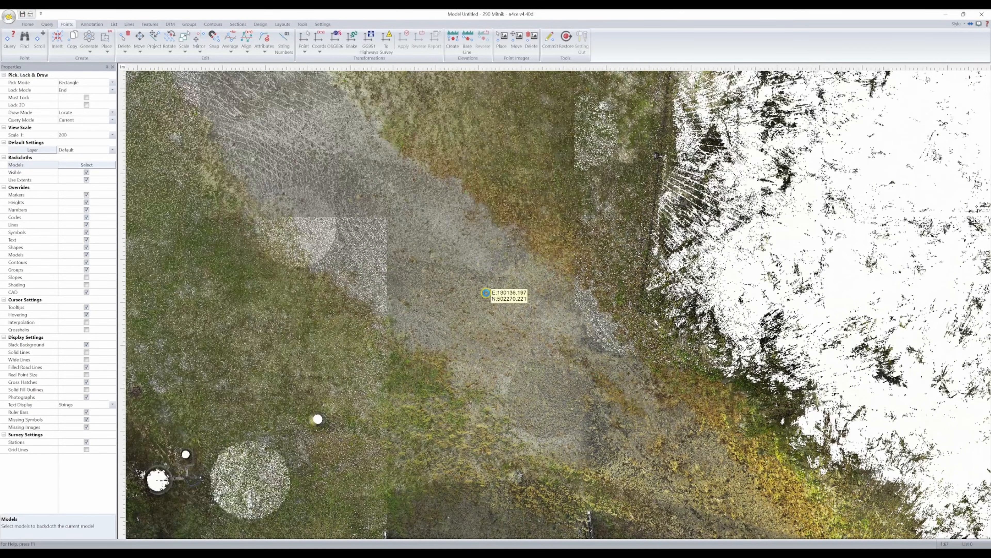
pyautogui.scroll(-2, 486, 292)
pyautogui.moveTo(374, 210); pyautogui.dragTo(563, 368, button='middle')
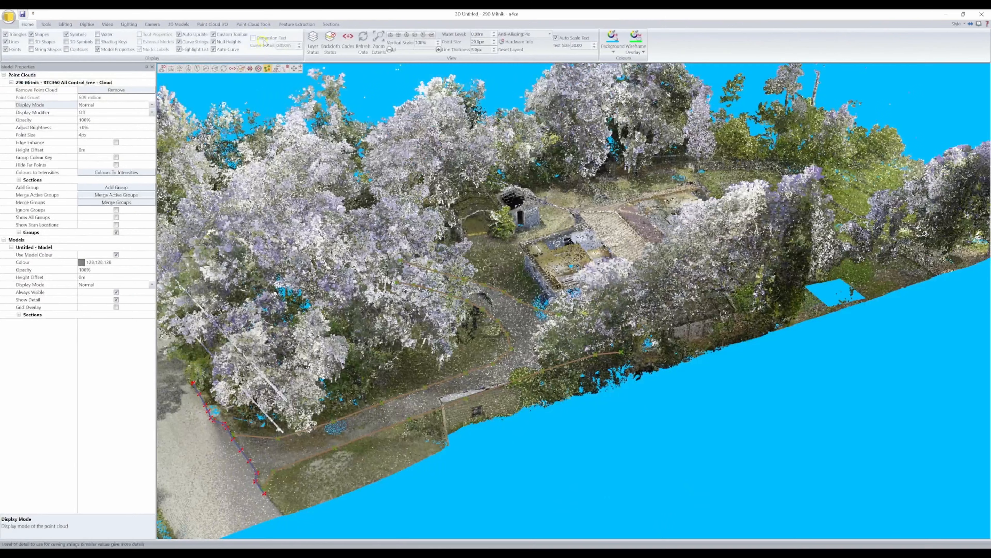
# - Start the Ground Mesh tool in the 3D window and add a point cloud group named Ground
pyautogui.click(265, 25)
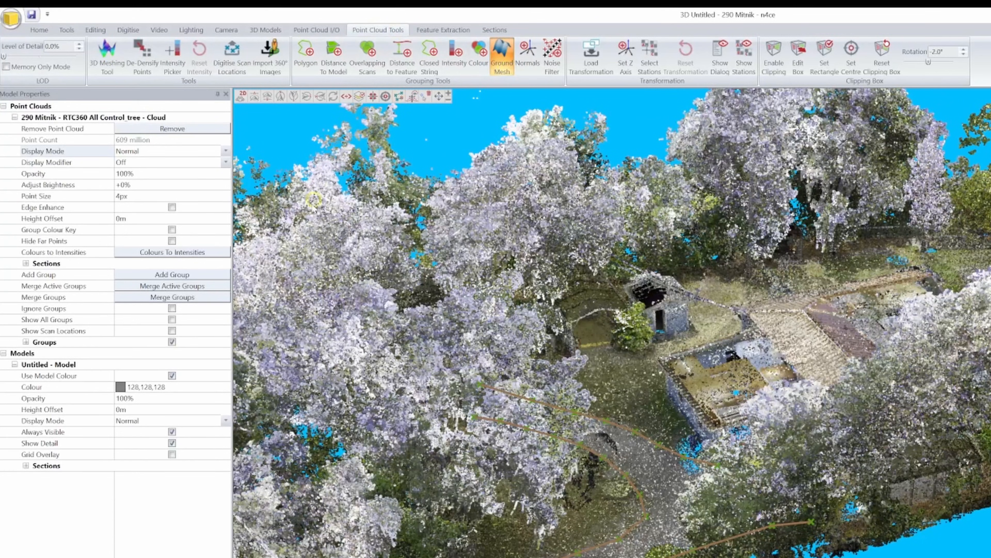
pyautogui.click(208, 275)
pyautogui.write('Ground')
pyautogui.press('Return')
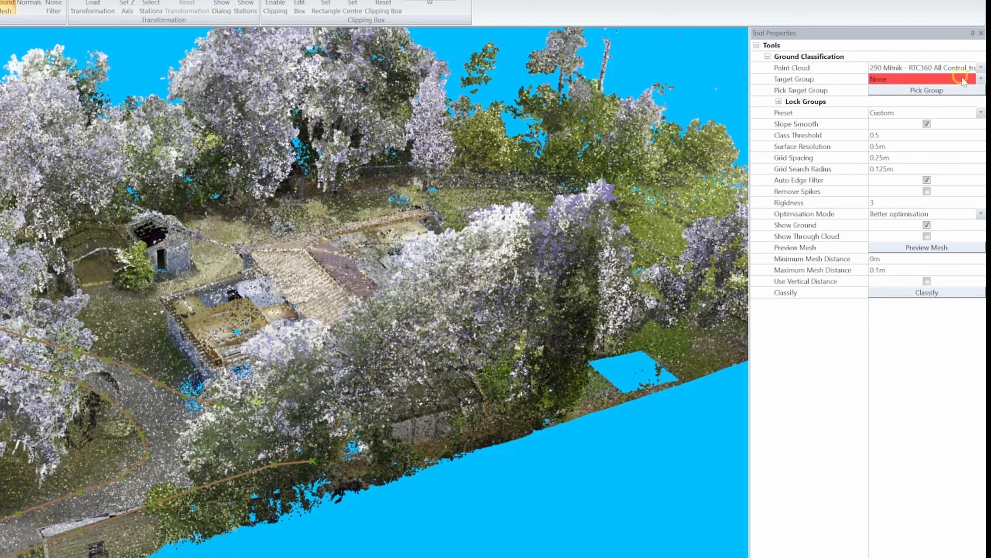
# - Set the ground classification's target group to Ground, enable Show Through Cloud, and preview the mesh
pyautogui.click(963, 80)
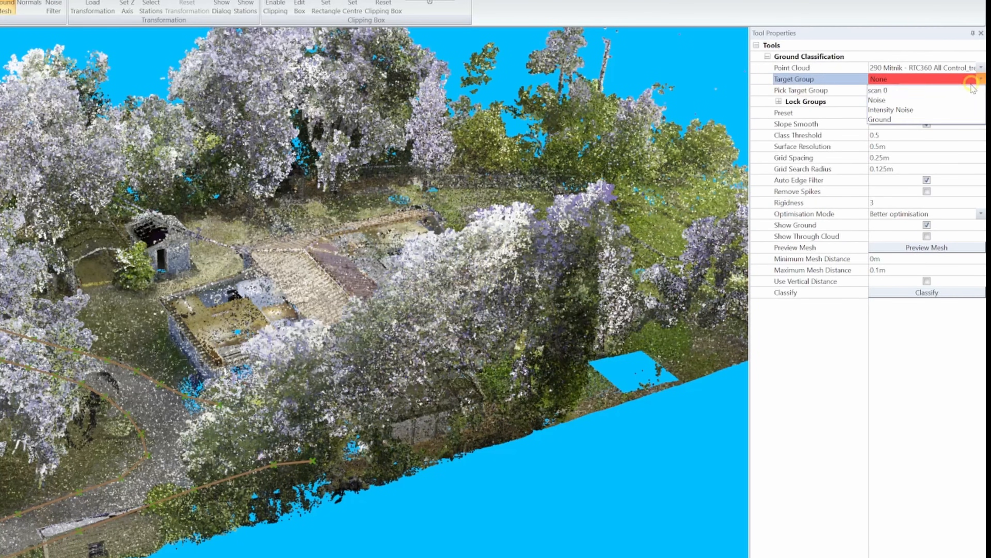
pyautogui.click(911, 123)
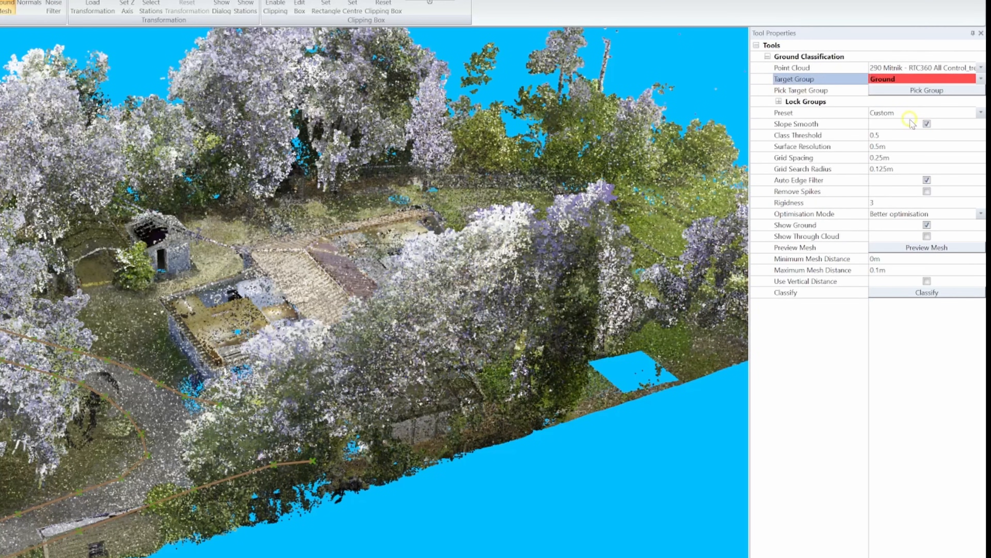
pyautogui.click(927, 236)
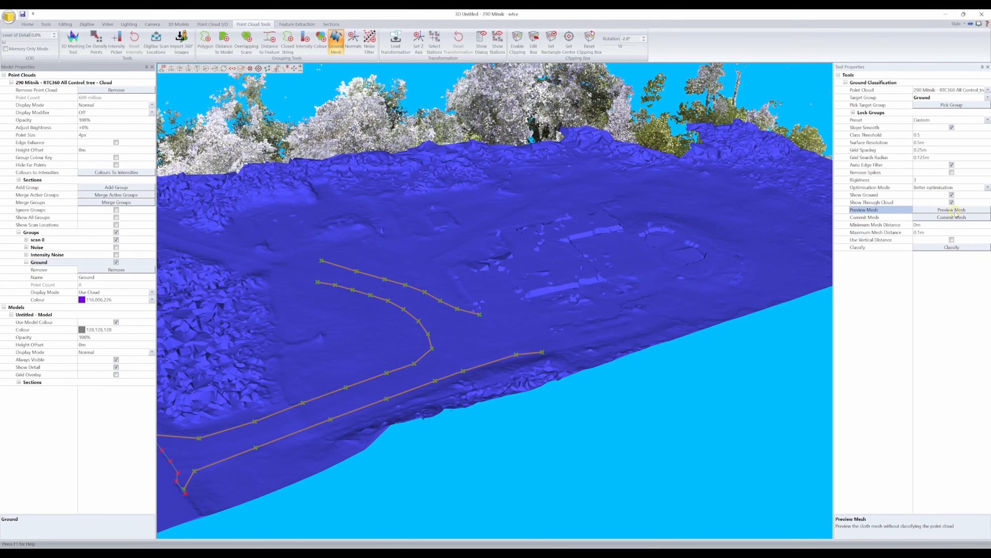
# - Examine the previewed ground mesh around the road and gravel lines, with Show Through Cloud switched off and on
pyautogui.moveTo(371, 286); pyautogui.dragTo(499, 283)
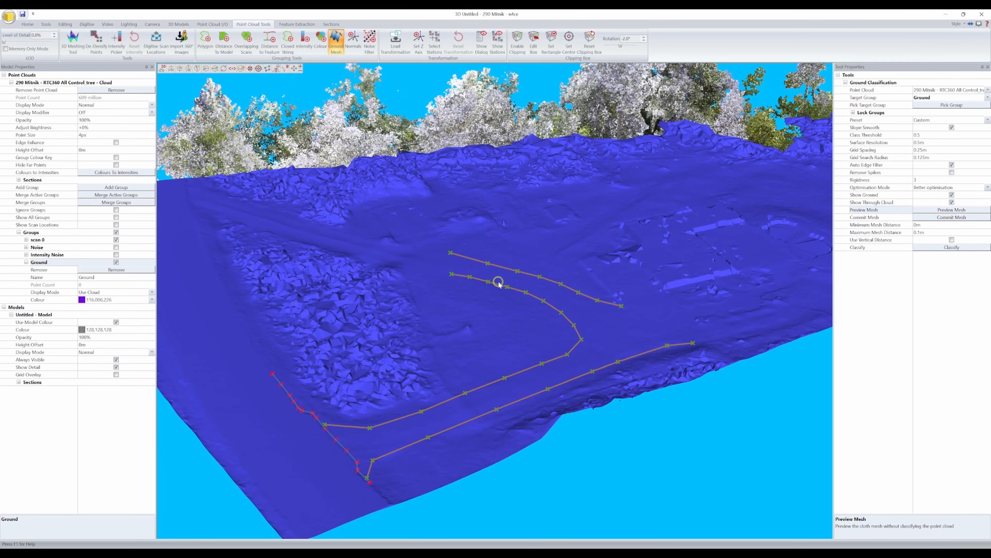
pyautogui.moveTo(417, 327); pyautogui.dragTo(576, 294)
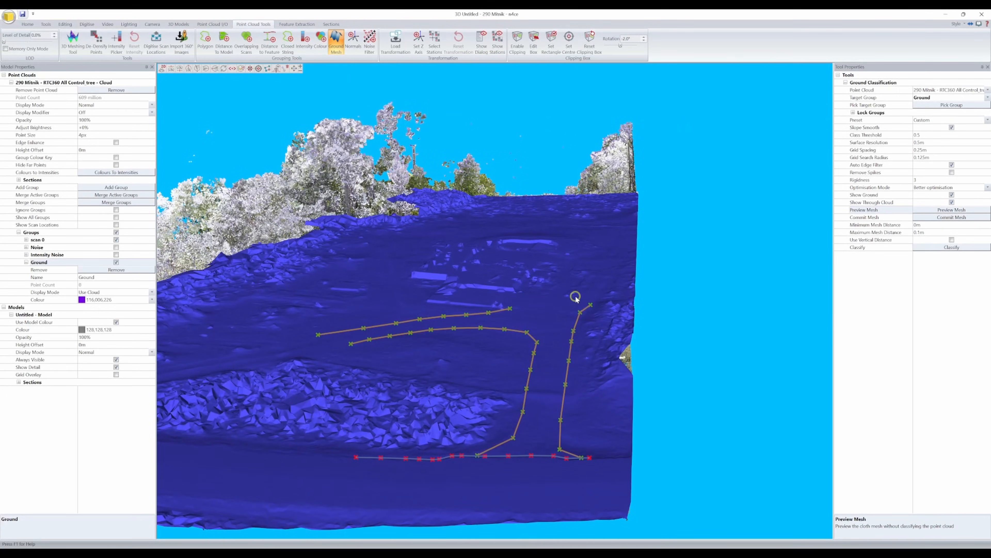
pyautogui.moveTo(438, 306); pyautogui.dragTo(743, 225)
pyautogui.click(952, 202)
pyautogui.click(952, 202)
pyautogui.moveTo(628, 233); pyautogui.dragTo(449, 277)
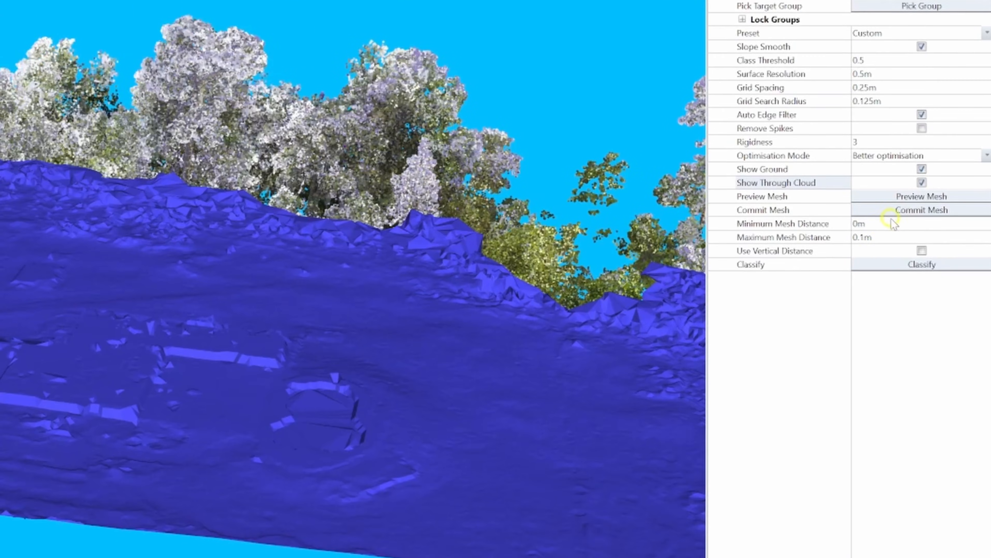
# - Set the ground classification's maximum mesh distance to 0.5 m
pyautogui.click(927, 225)
pyautogui.click(883, 236)
pyautogui.moveTo(876, 238); pyautogui.dragTo(864, 239)
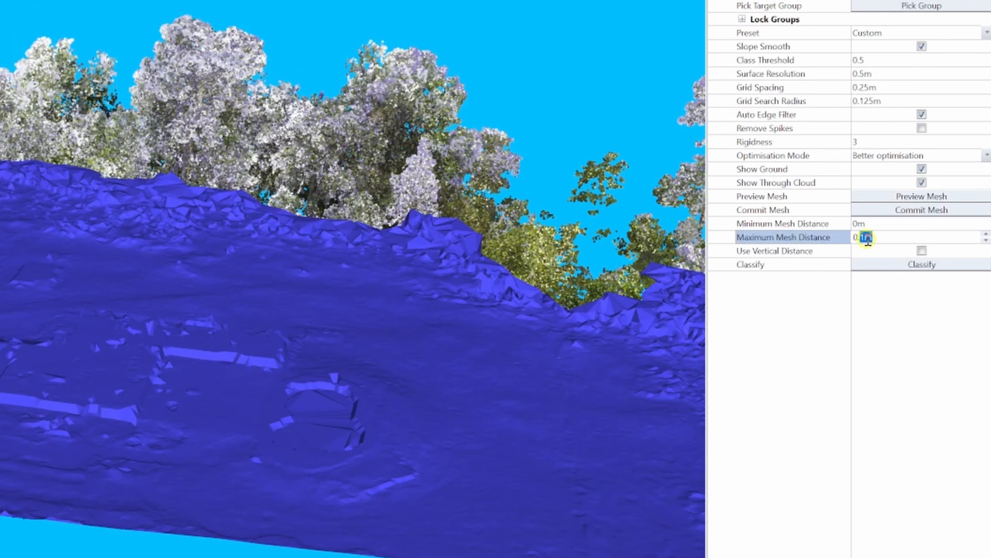
# - Run the ground classification on the point cloud and hide the scan 0 group
pyautogui.click(922, 265)
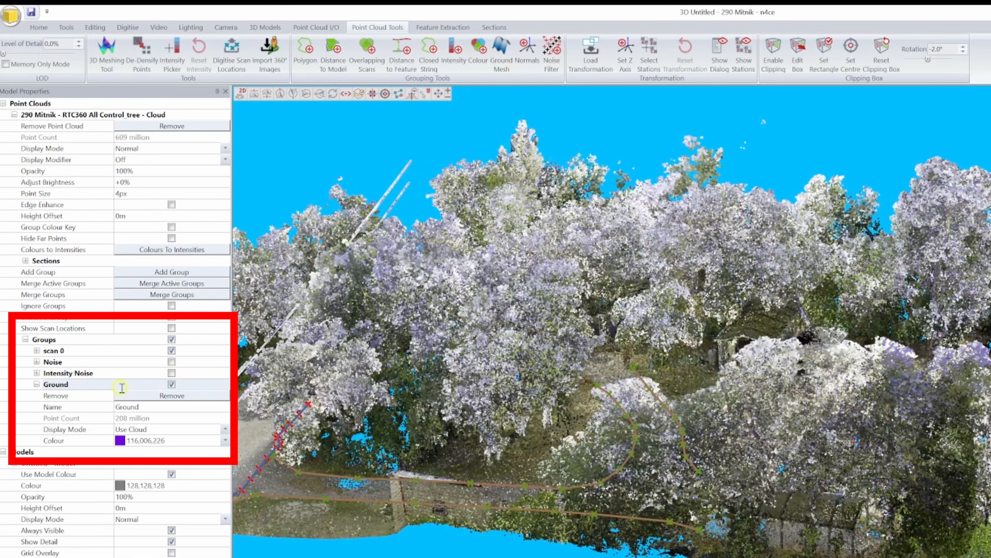
pyautogui.click(172, 351)
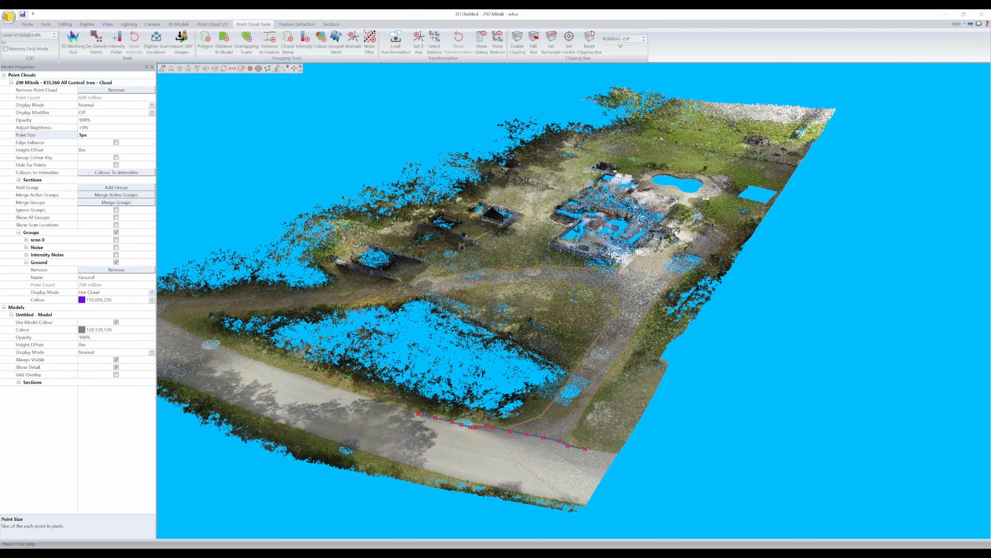
# - Align a section to the Z axis across the ground points, sized 120 m wide, 100 m high and 6 m thick
pyautogui.click(330, 24)
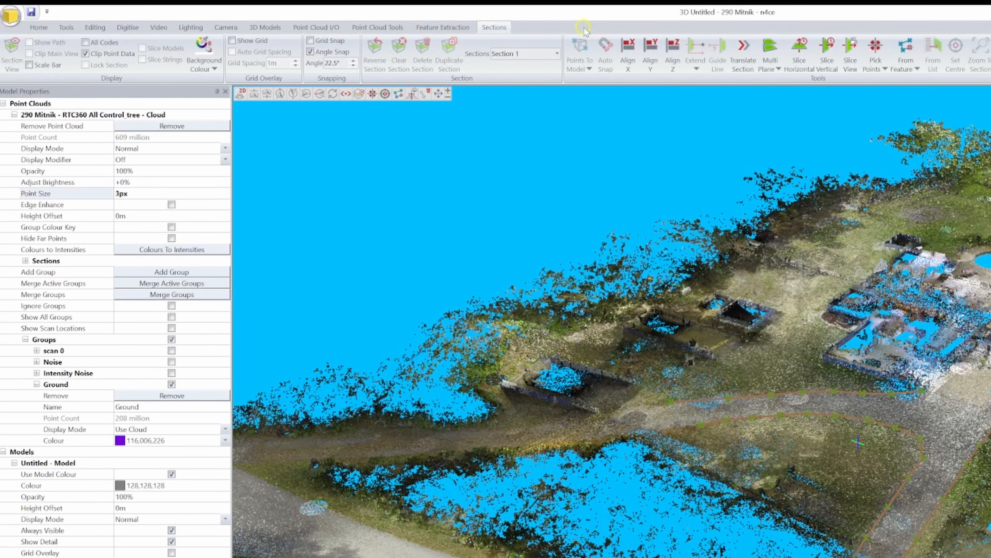
pyautogui.click(673, 56)
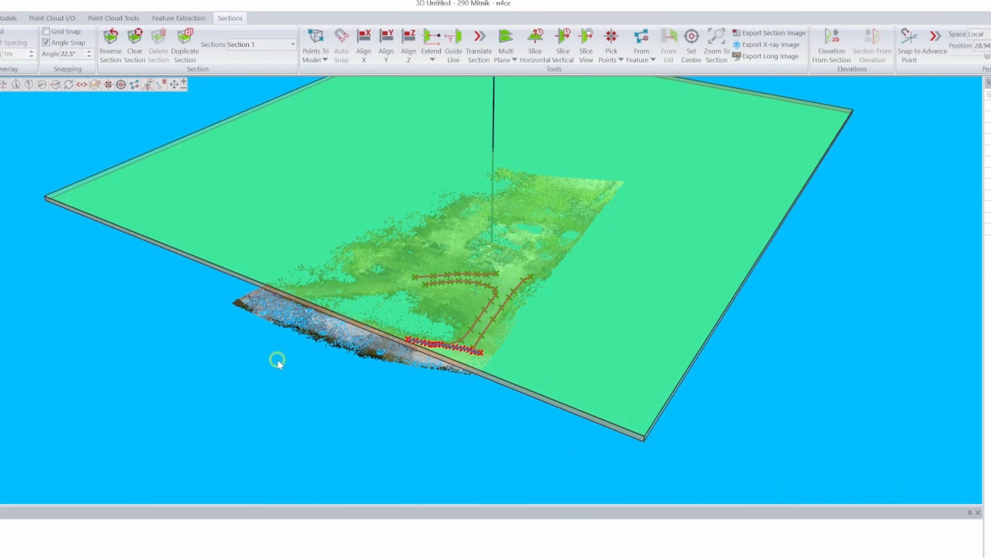
pyautogui.click(909, 45)
pyautogui.click(431, 313)
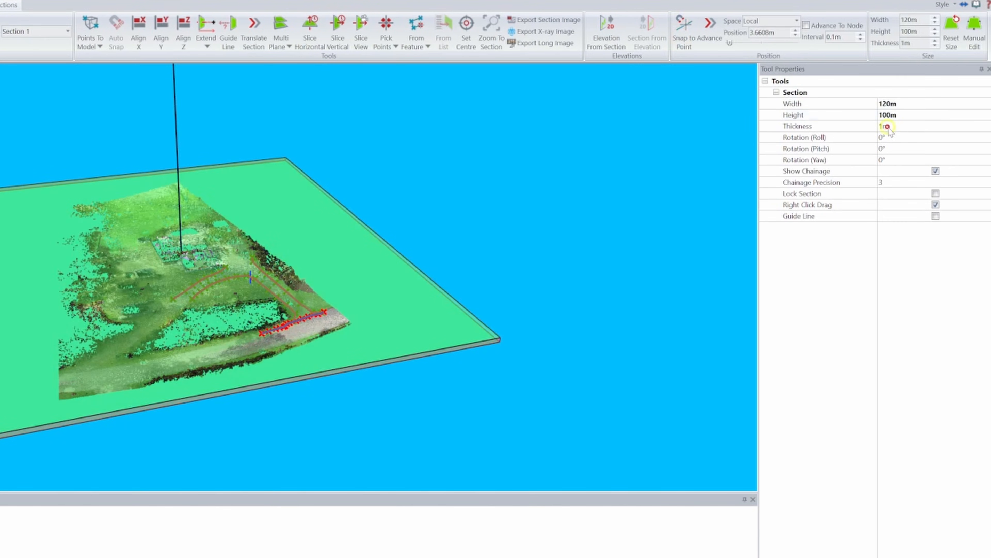
pyautogui.click(990, 139)
pyautogui.write('6')
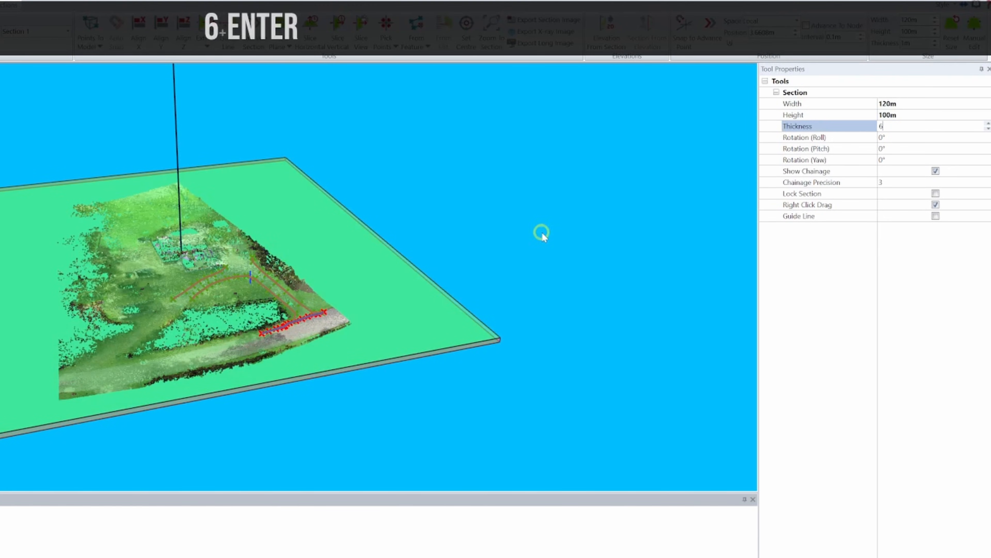
pyautogui.press('Return')
pyautogui.click(402, 261)
pyautogui.press('t')
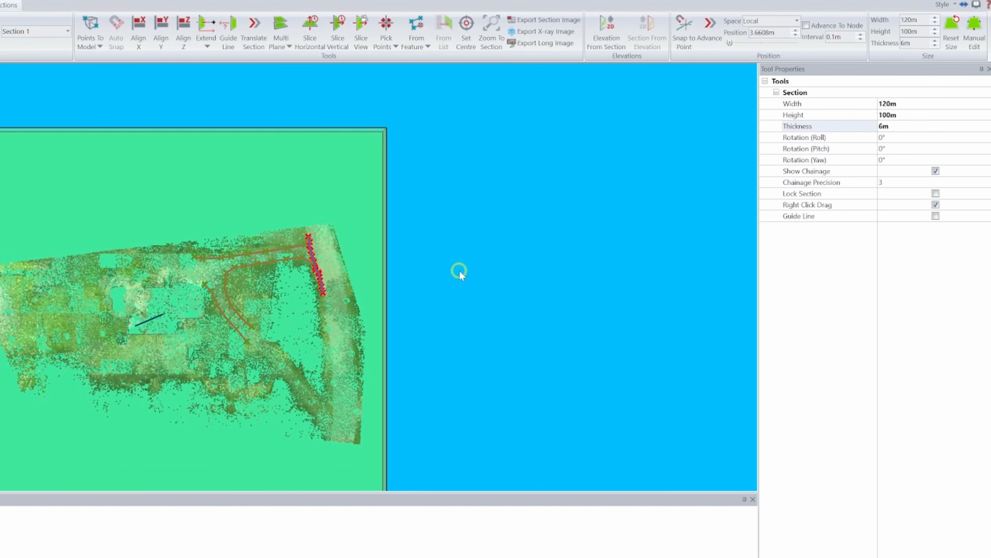
# - Set up a section image export with a maximum size of 24000 by 20000 px and Add To Backcloth enabled
pyautogui.click(562, 21)
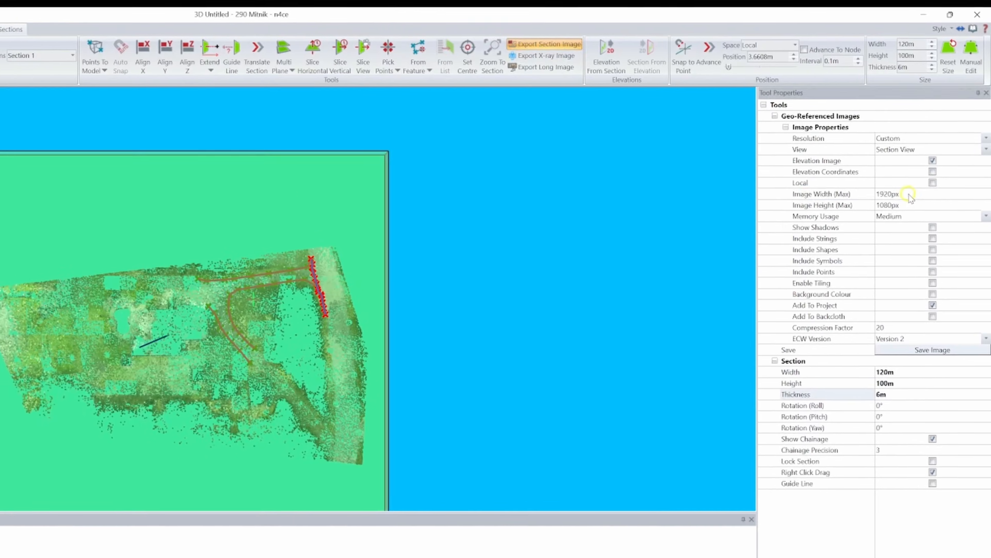
pyautogui.click(827, 195)
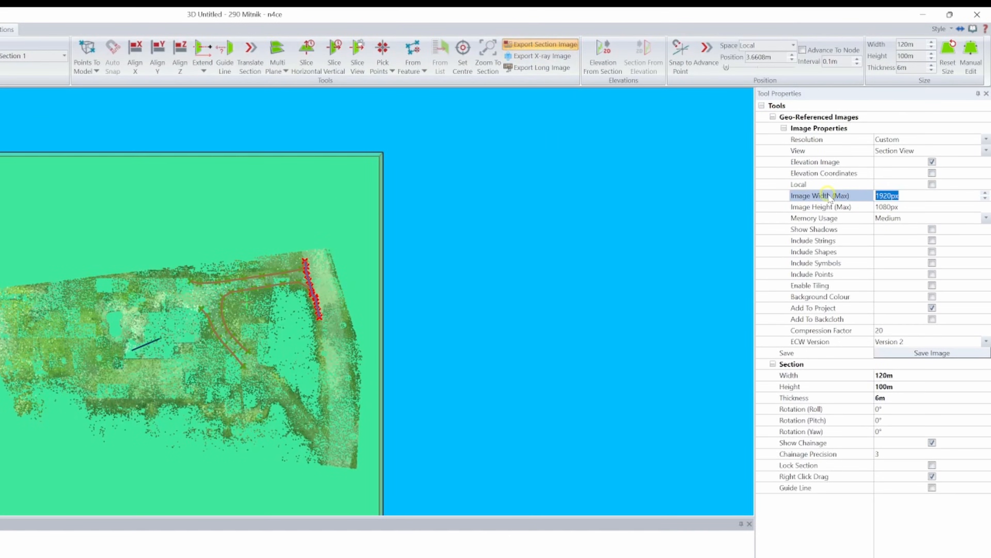
pyautogui.write('24000')
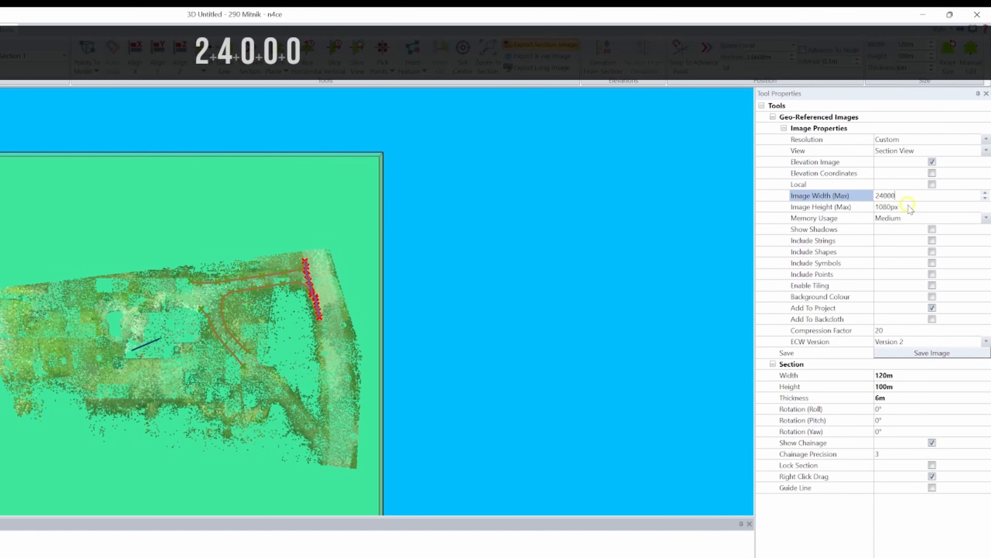
pyautogui.click(862, 208)
pyautogui.write('20000')
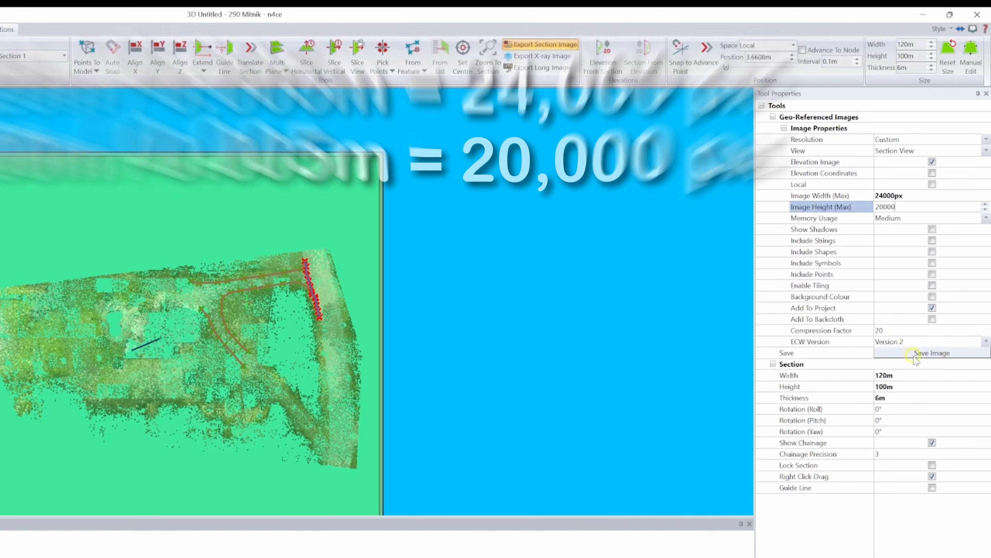
pyautogui.click(933, 320)
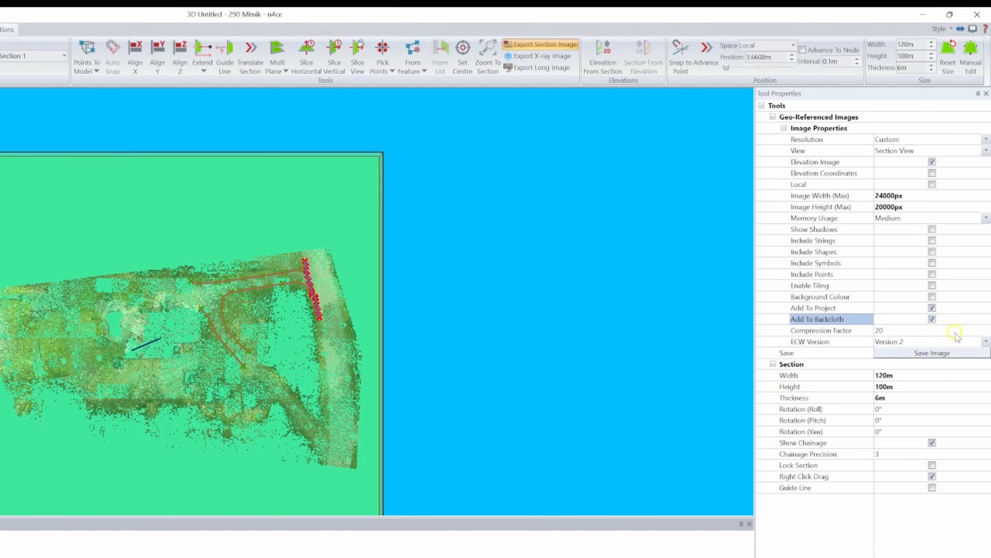
# - Save the section image to the project's Ortho folder
pyautogui.click(951, 354)
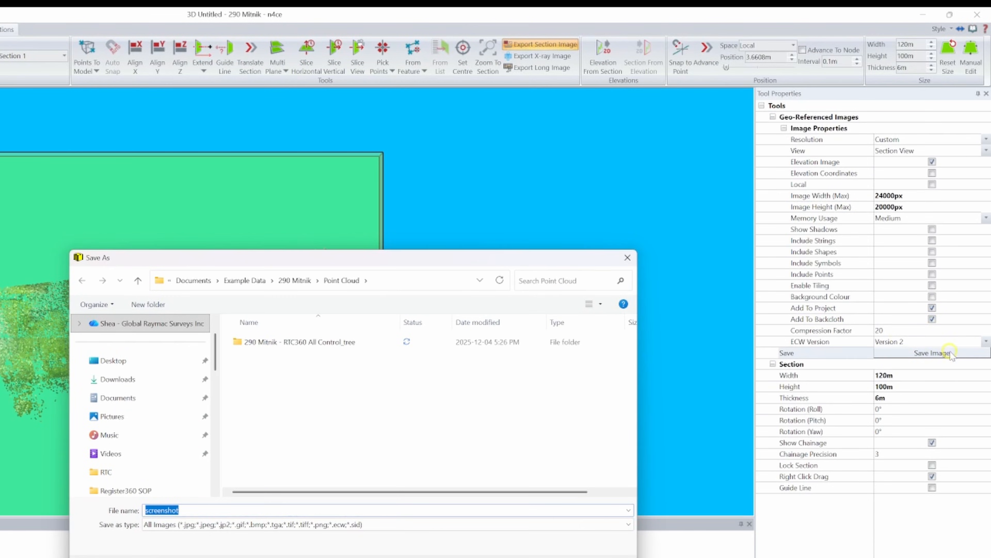
pyautogui.click(295, 280)
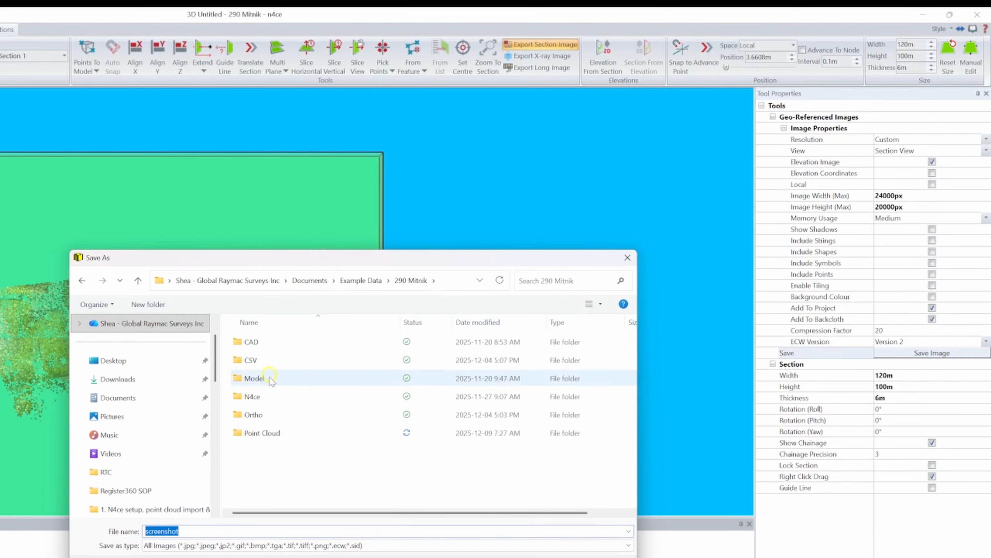
pyautogui.doubleClick(263, 413)
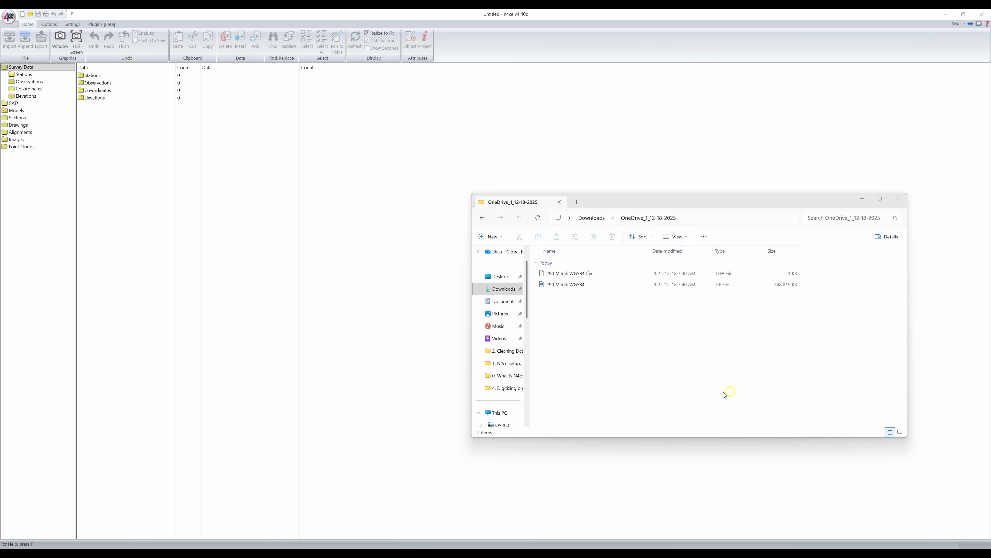
# - Import the WGS84 TIF orthophoto from the downloads folder into the untitled project's images and display it
pyautogui.click(554, 284)
pyautogui.click(593, 288)
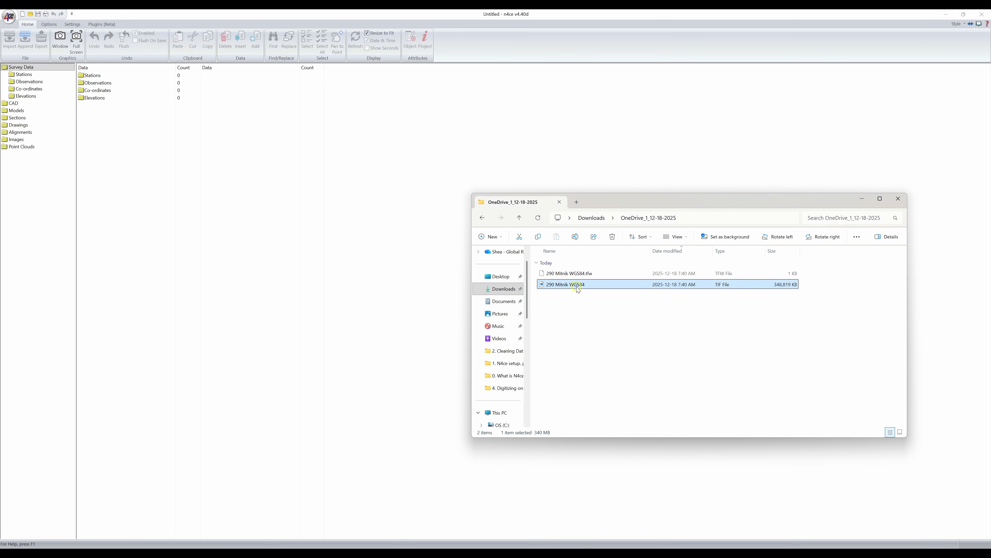
pyautogui.moveTo(584, 286); pyautogui.dragTo(463, 145)
pyautogui.moveTo(20, 145); pyautogui.dragTo(20, 142)
pyautogui.click(28, 147)
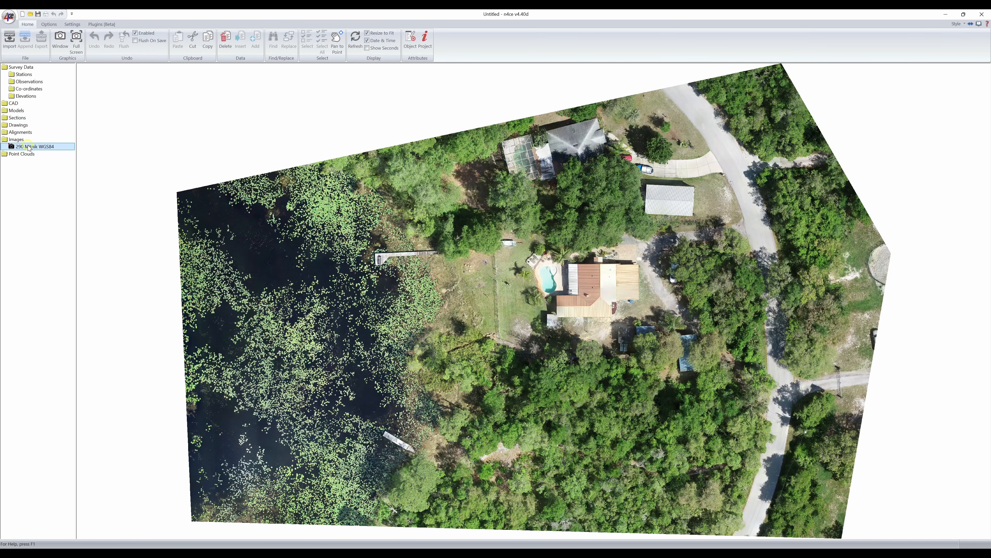
# - Convert the imported WGS84 orthophoto to a Version 2 ECW file with 20x compression
pyautogui.rightClick(29, 147)
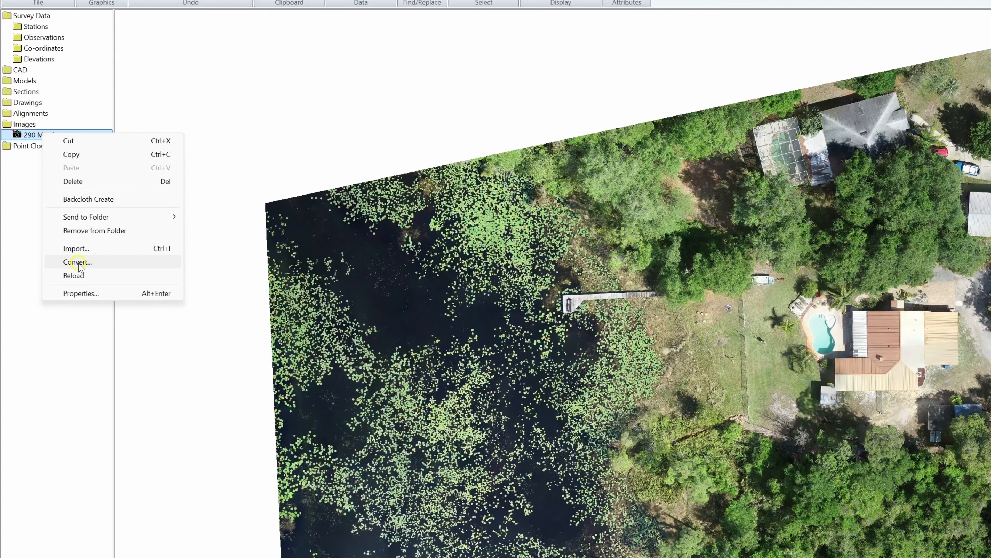
pyautogui.click(78, 263)
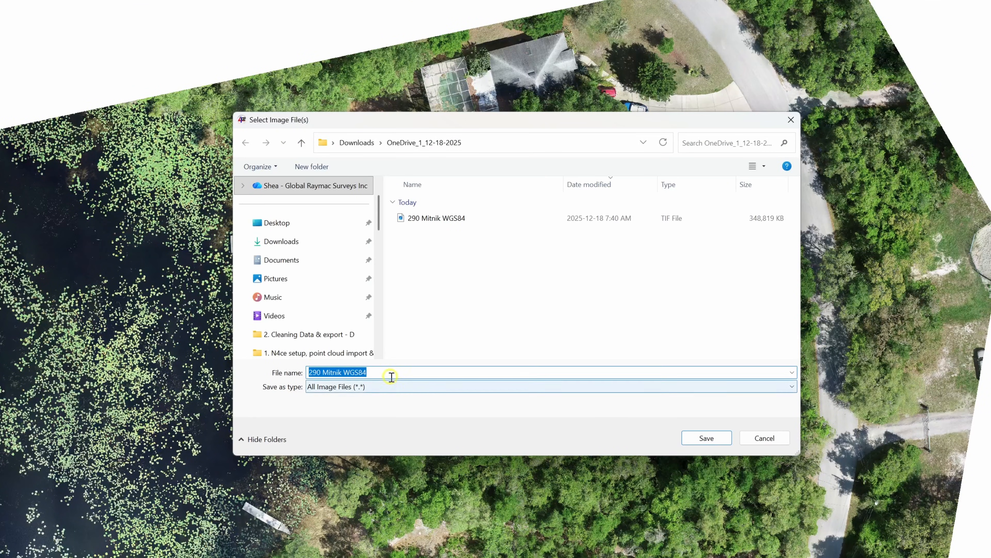
pyautogui.click(396, 372)
pyautogui.press('Return')
pyautogui.click(487, 243)
pyautogui.click(440, 282)
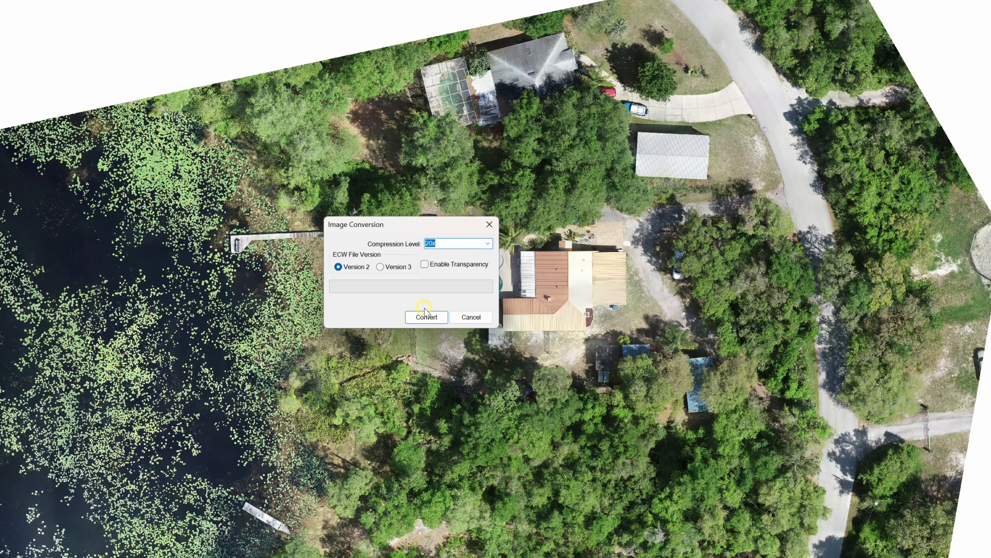
pyautogui.click(426, 317)
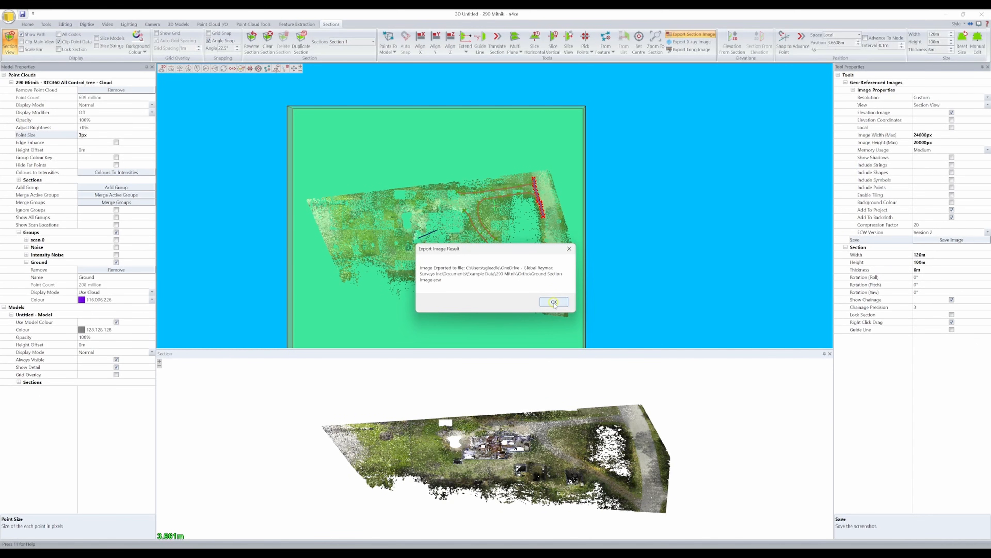
pyautogui.click(555, 302)
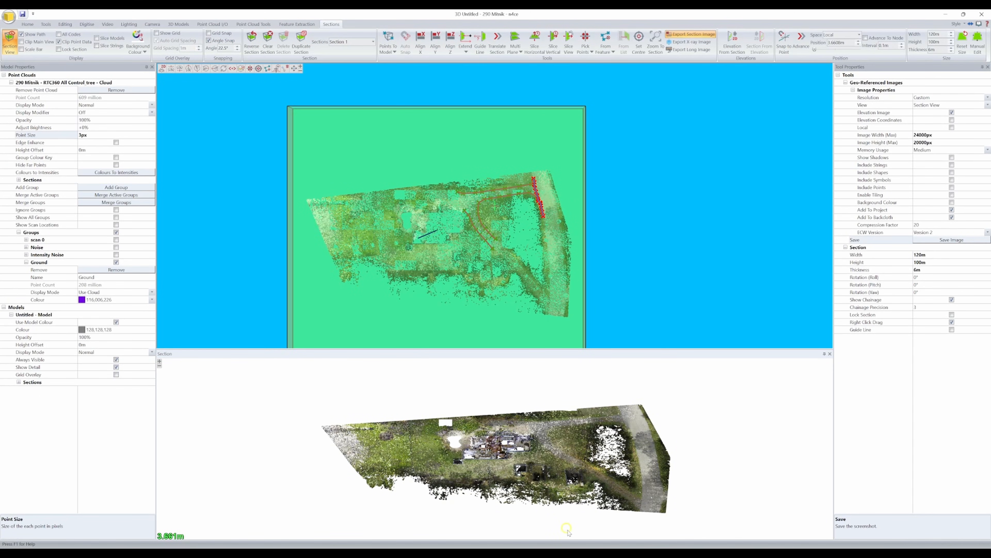
pyautogui.click(581, 500)
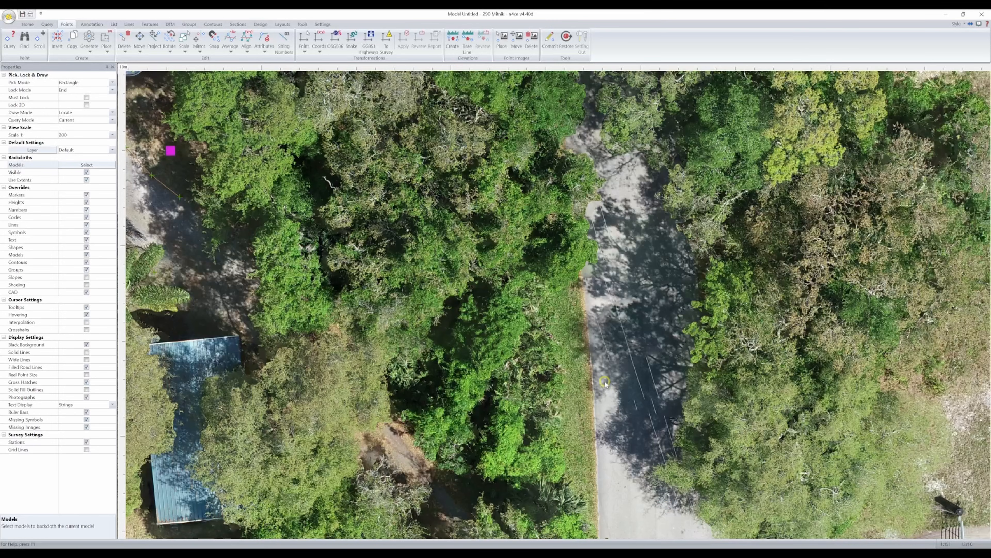
pyautogui.moveTo(569, 282); pyautogui.dragTo(581, 428, button='middle')
pyautogui.moveTo(579, 297); pyautogui.dragTo(607, 447, button='middle')
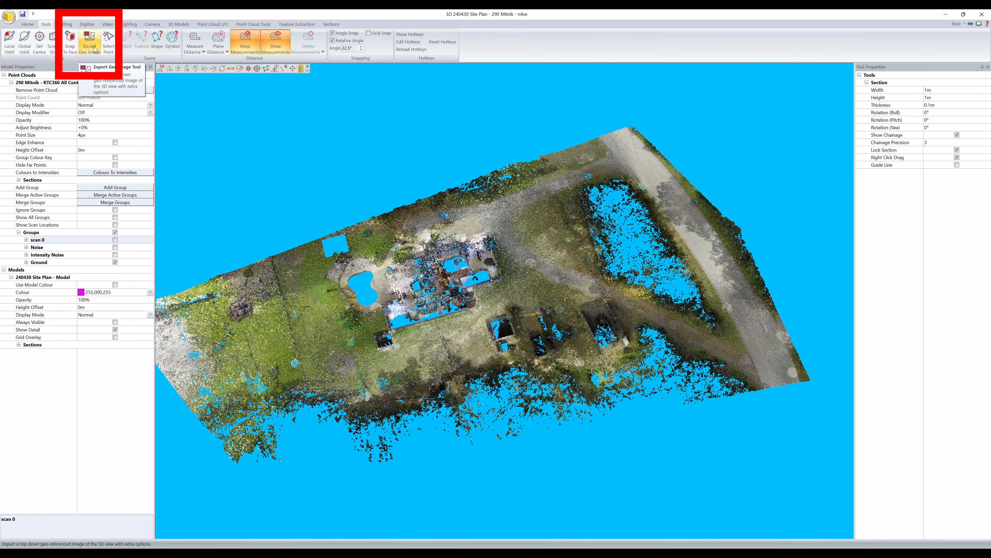
# - Set the tiled geo-referenced image export of the ground points to 0.002 metres per pixel
pyautogui.click(940, 195)
pyautogui.click(940, 195)
pyautogui.press('BackSpace')
pyautogui.press('Return')
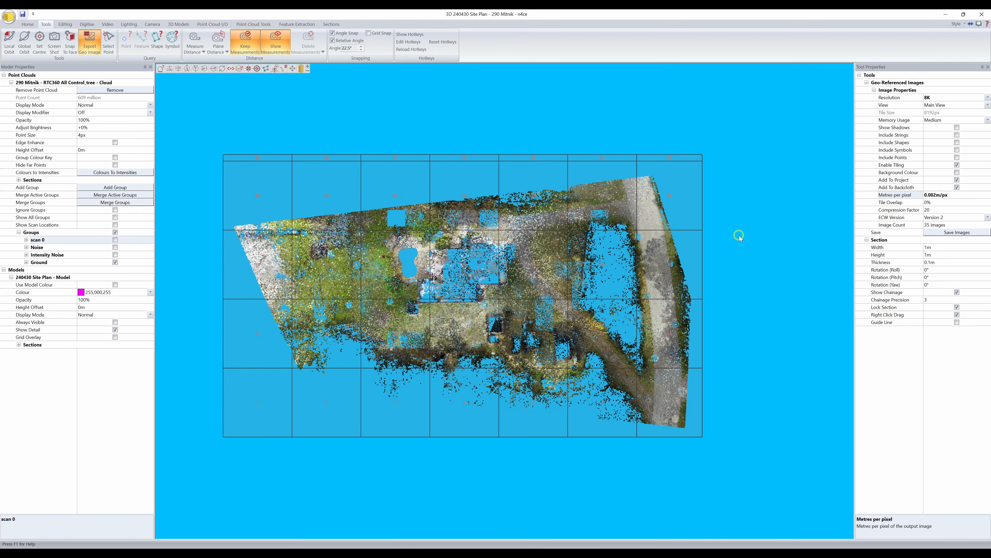
pyautogui.moveTo(744, 228); pyautogui.dragTo(772, 201, button='middle')
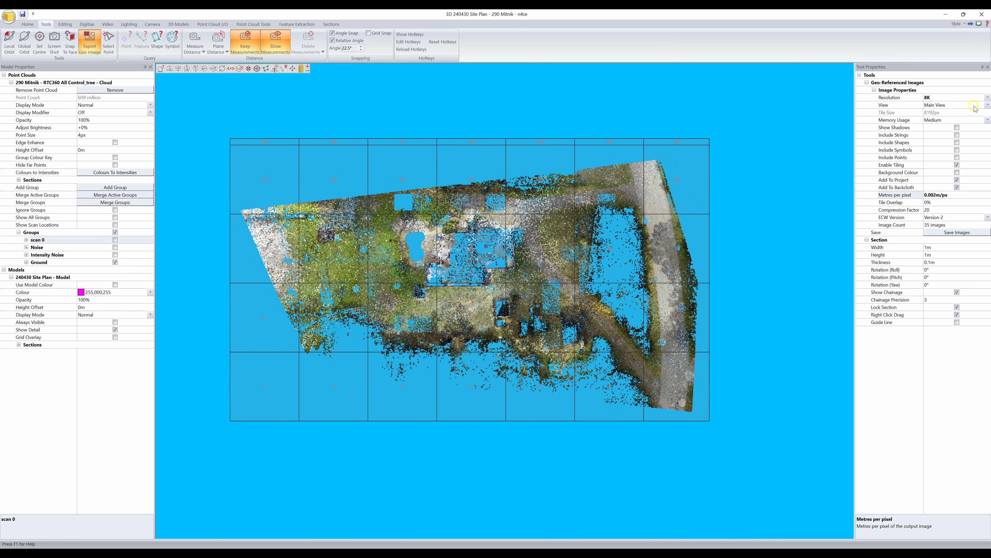
# - Switch the geo-image resolution preset to Custom and set the tile size to 15000 px
pyautogui.click(988, 98)
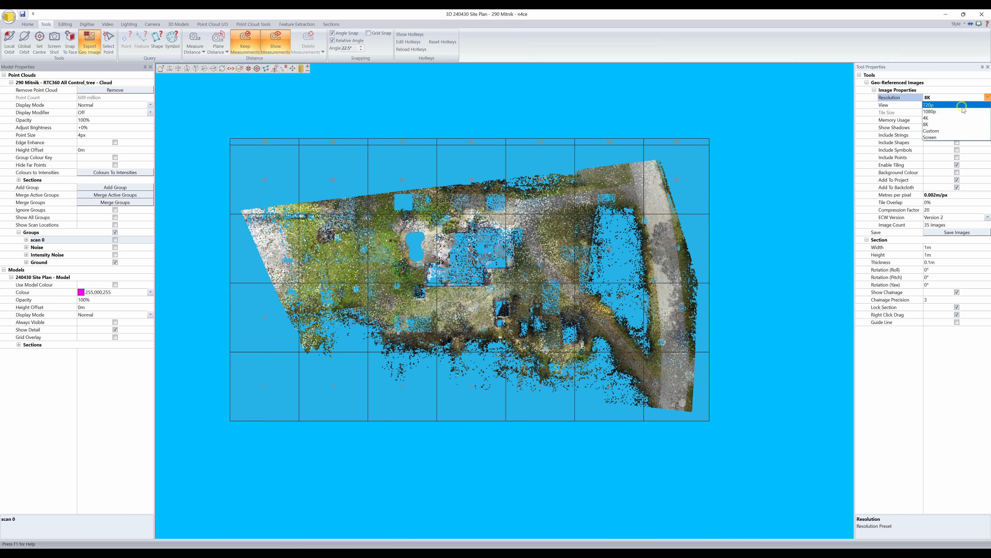
pyautogui.click(949, 131)
pyautogui.click(903, 113)
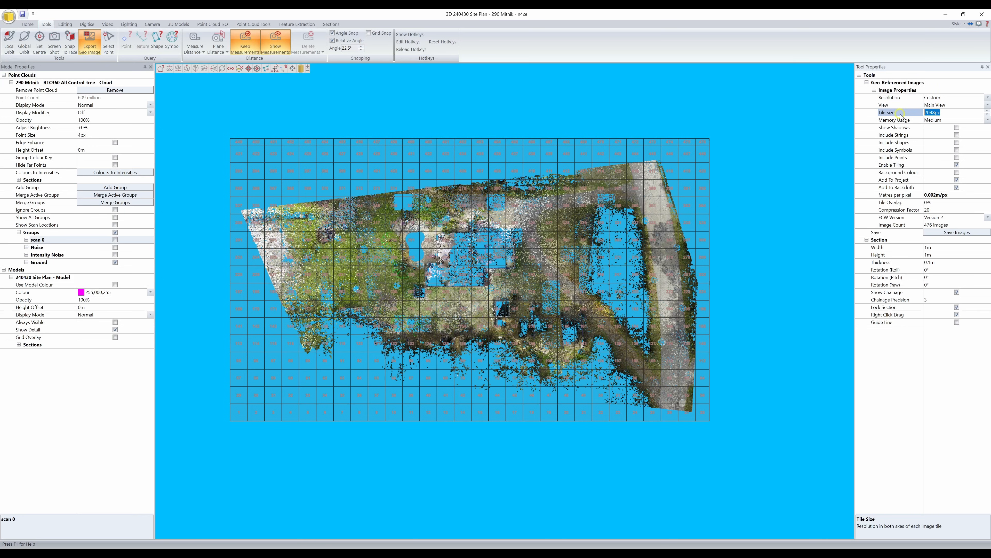
pyautogui.write('15')
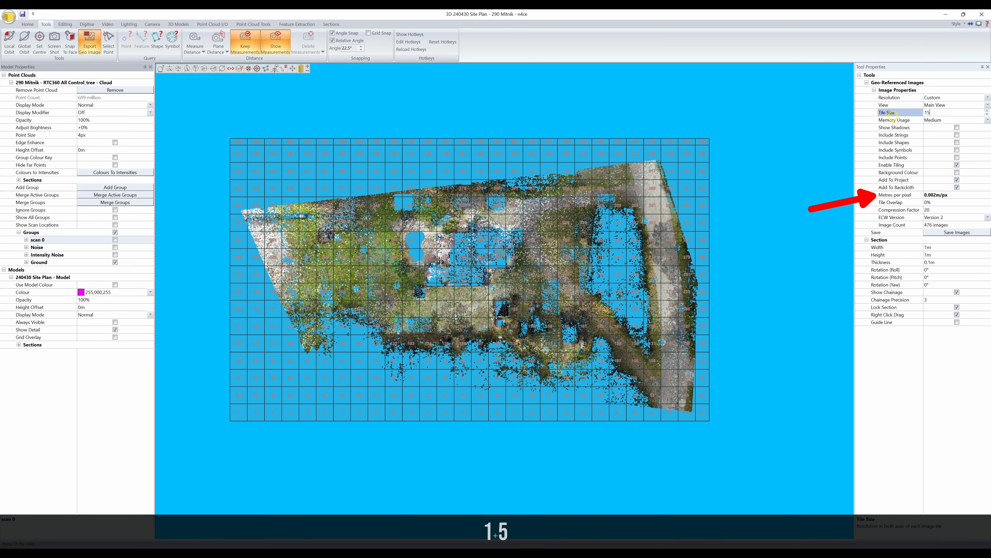
pyautogui.write('000')
pyautogui.press('Return')
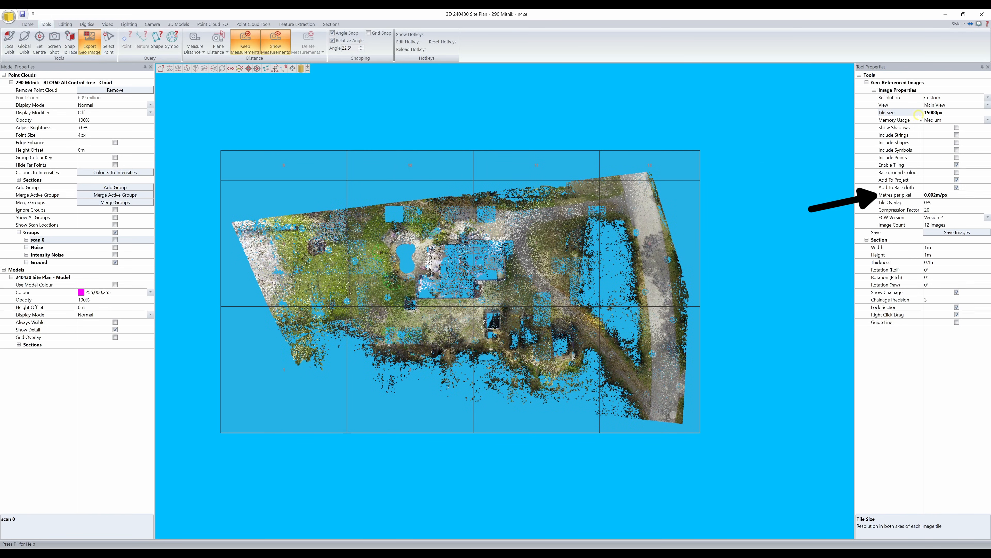
# - Set the image tile size to 25000 px and start saving the tiled images
pyautogui.click(930, 113)
pyautogui.moveTo(930, 113); pyautogui.dragTo(925, 113)
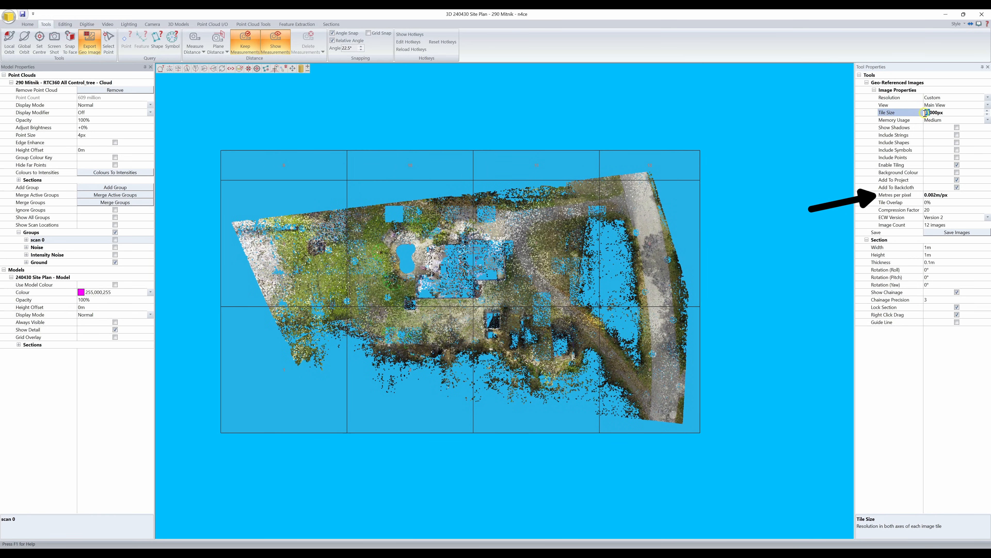
pyautogui.write('25')
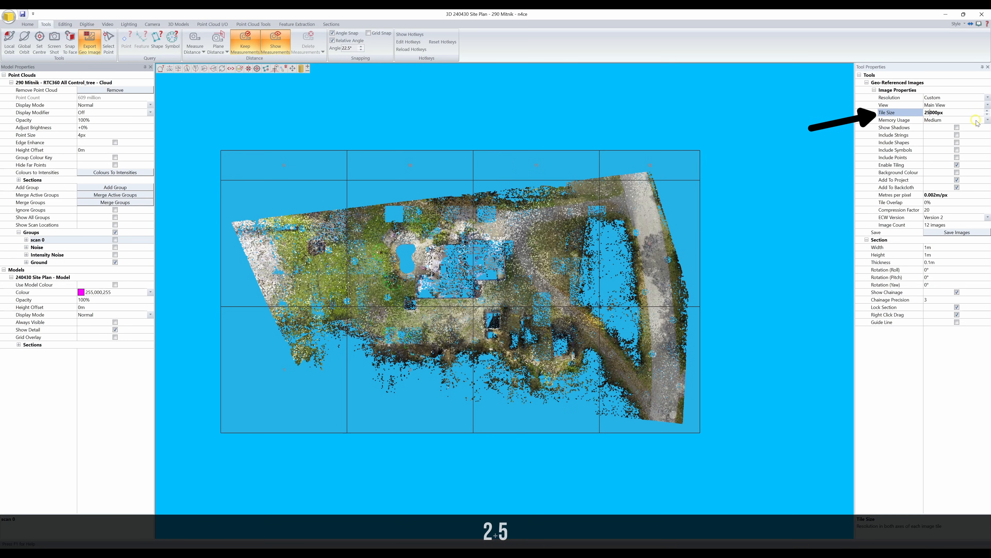
pyautogui.press('Return')
pyautogui.moveTo(765, 191)
pyautogui.mouseDown(button='middle')
pyautogui.moveTo(754, 218)
pyautogui.moveTo(758, 193)
pyautogui.mouseUp(button='middle')
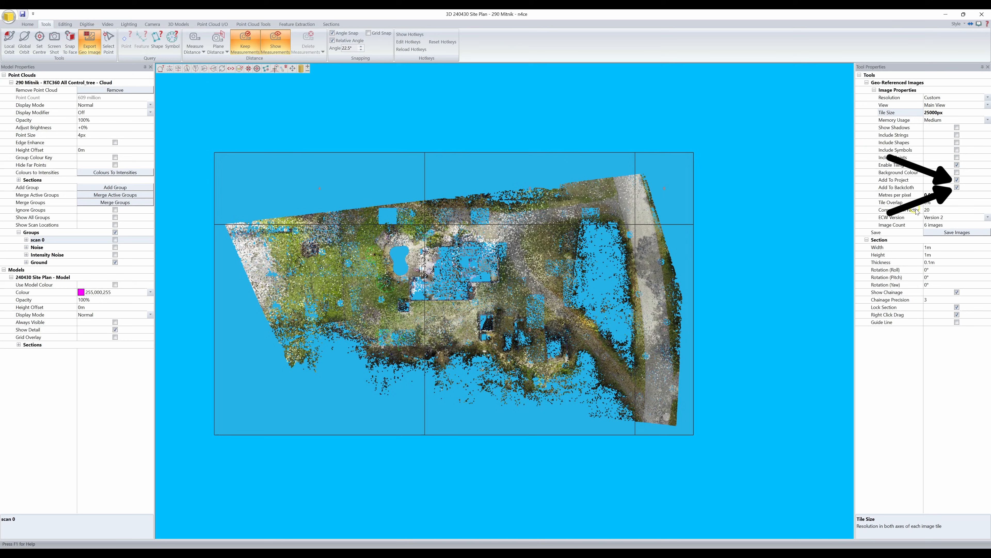
pyautogui.click(954, 233)
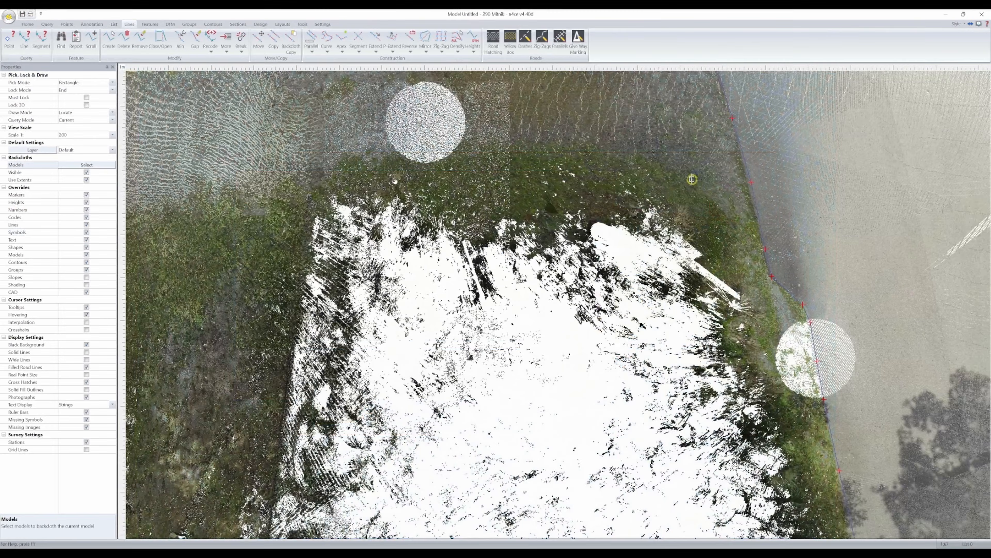
# - Trace the edge between the gravel driveway and the grass as a line over the ground image backcloth
pyautogui.moveTo(227, 184); pyautogui.dragTo(586, 261, button='middle')
pyautogui.moveTo(254, 344); pyautogui.dragTo(587, 261, button='middle')
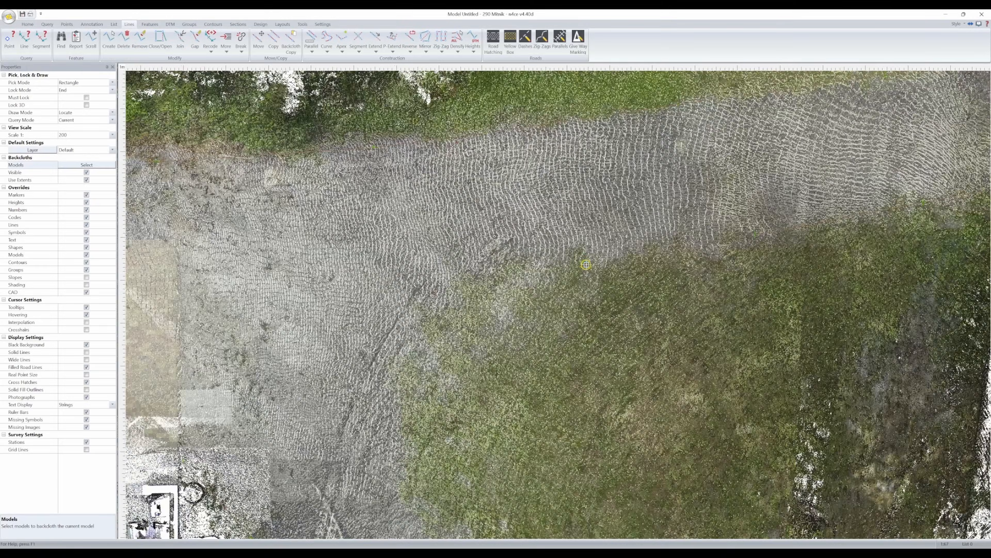
pyautogui.moveTo(417, 295); pyautogui.dragTo(587, 261, button='middle')
pyautogui.moveTo(519, 383); pyautogui.dragTo(673, 327, button='middle')
pyautogui.moveTo(734, 411); pyautogui.dragTo(766, 321, button='middle')
pyautogui.moveTo(815, 513); pyautogui.dragTo(780, 328, button='middle')
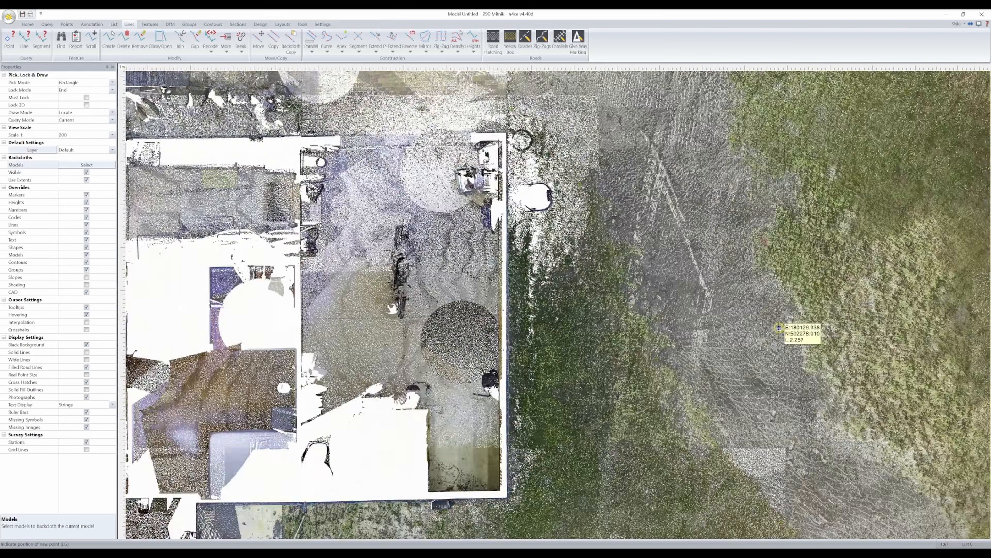
pyautogui.moveTo(852, 455); pyautogui.dragTo(627, 257, button='middle')
pyautogui.moveTo(752, 354); pyautogui.dragTo(673, 252, button='middle')
pyautogui.moveTo(928, 458); pyautogui.dragTo(708, 252, button='middle')
pyautogui.moveTo(825, 385); pyautogui.dragTo(699, 269, button='middle')
pyautogui.moveTo(811, 414); pyautogui.dragTo(694, 284, button='middle')
pyautogui.moveTo(811, 425); pyautogui.dragTo(425, 199, button='middle')
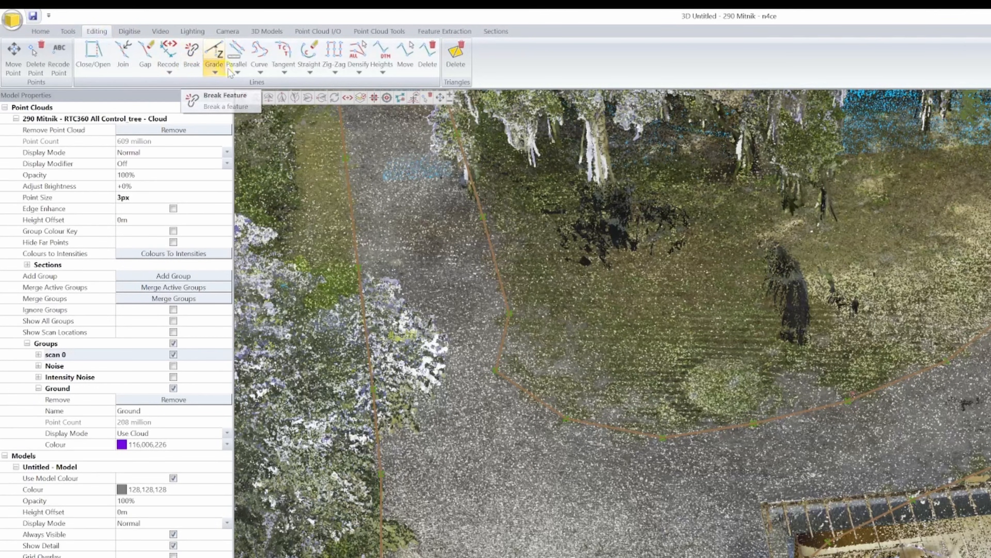
# - Apply the Curve tool to the gravel edge line around the driveway bend in the 3D window
pyautogui.click(260, 66)
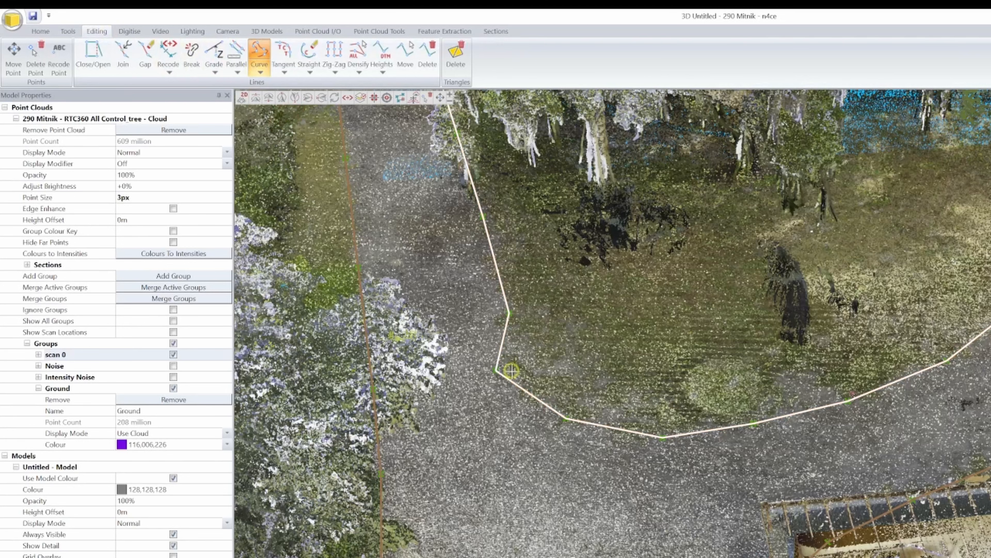
pyautogui.click(515, 378)
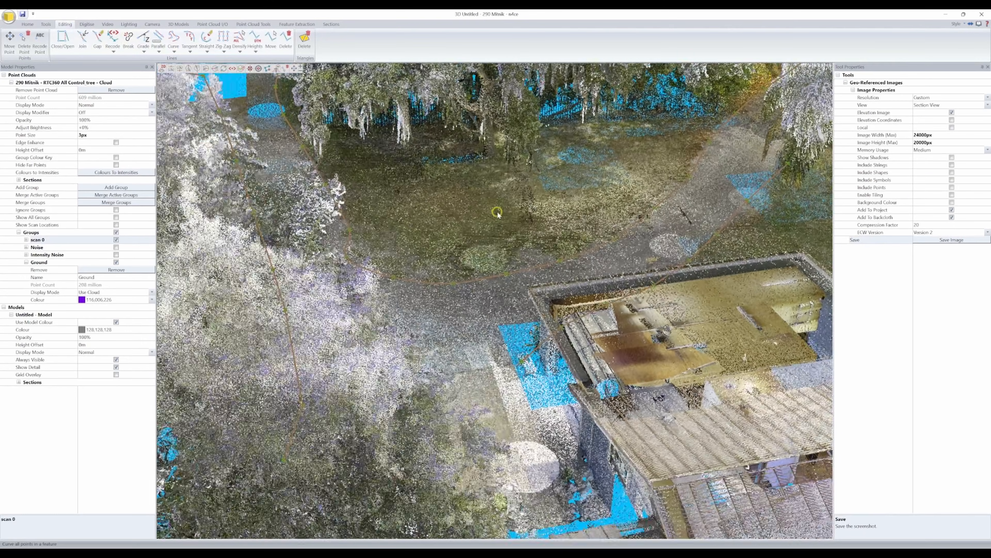
pyautogui.moveTo(497, 213); pyautogui.dragTo(446, 225, button='middle')
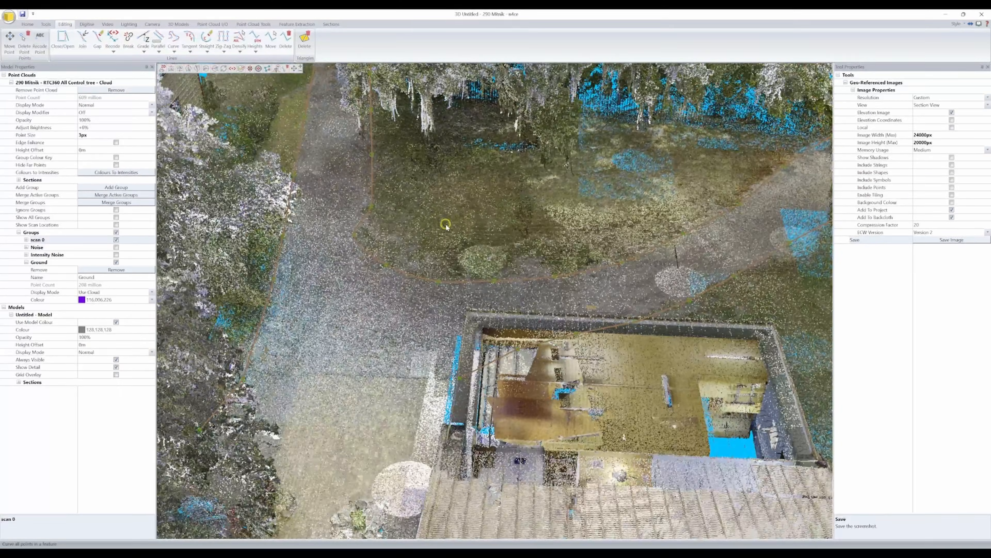